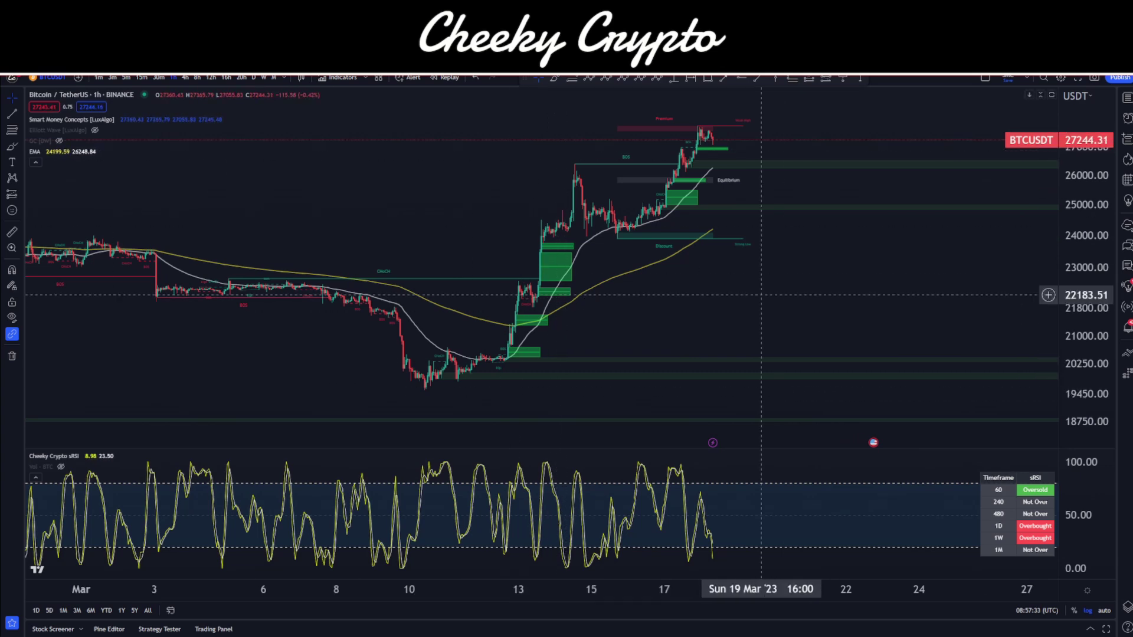
- Switch to the hourly BTCUSDT Elliott wave chart and inspect the candles around the small yellow box inside the upper zone
{"action": "key", "text": "ctrl+Tab"}
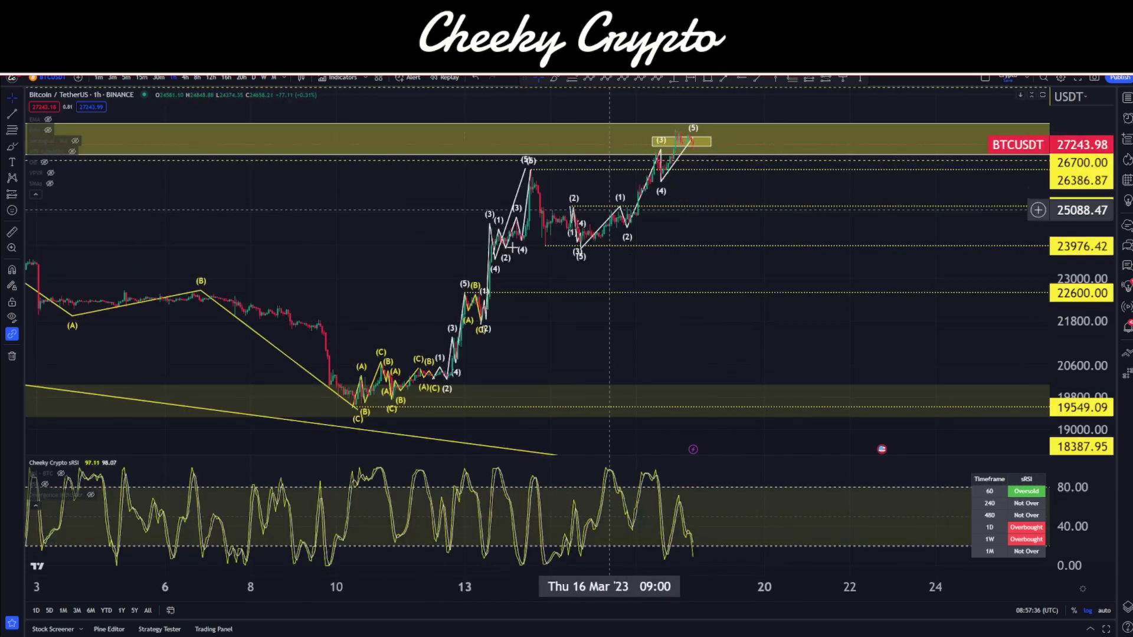
{"action": "left_click_drag", "start_coordinate": [613, 337], "coordinate": [641, 344]}
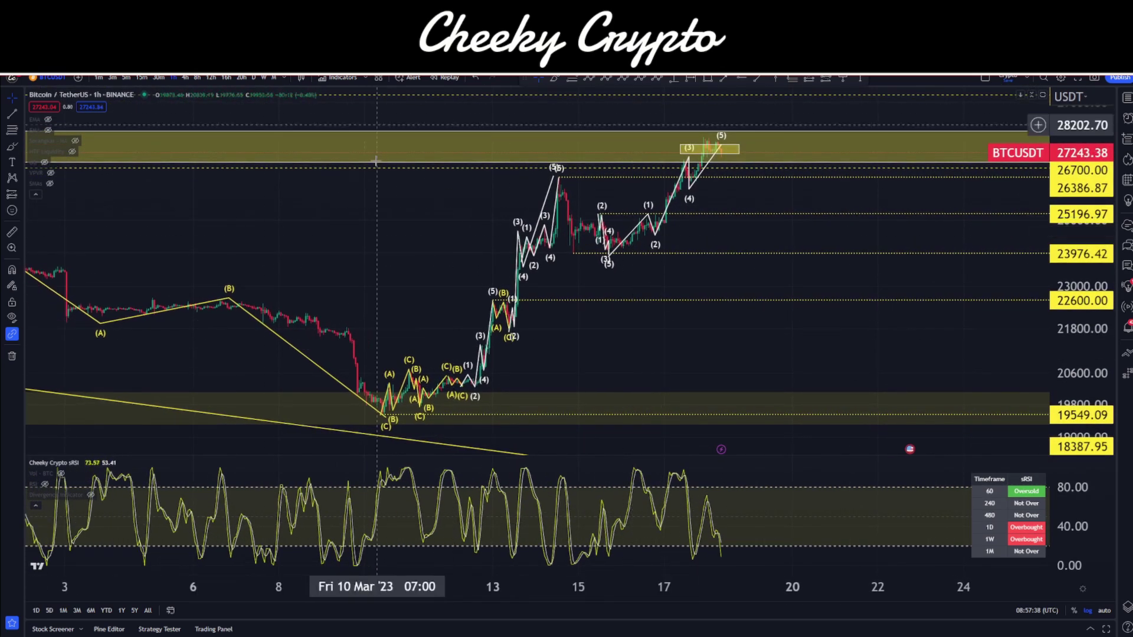
{"action": "left_click_drag", "start_coordinate": [672, 307], "coordinate": [612, 342]}
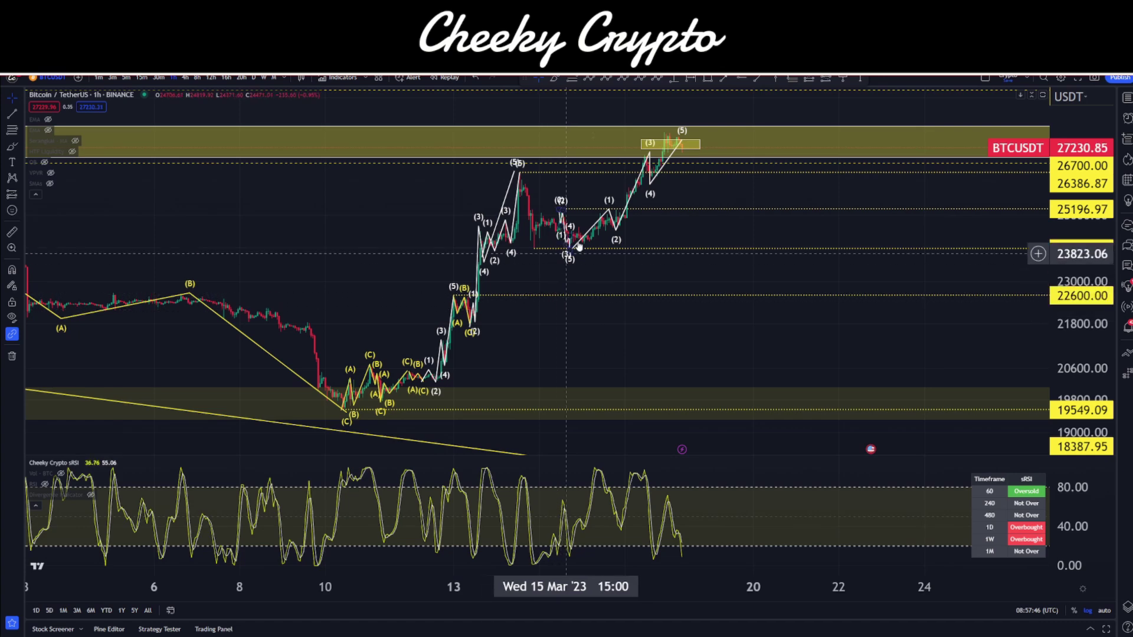
{"action": "left_click_drag", "start_coordinate": [650, 283], "coordinate": [600, 363]}
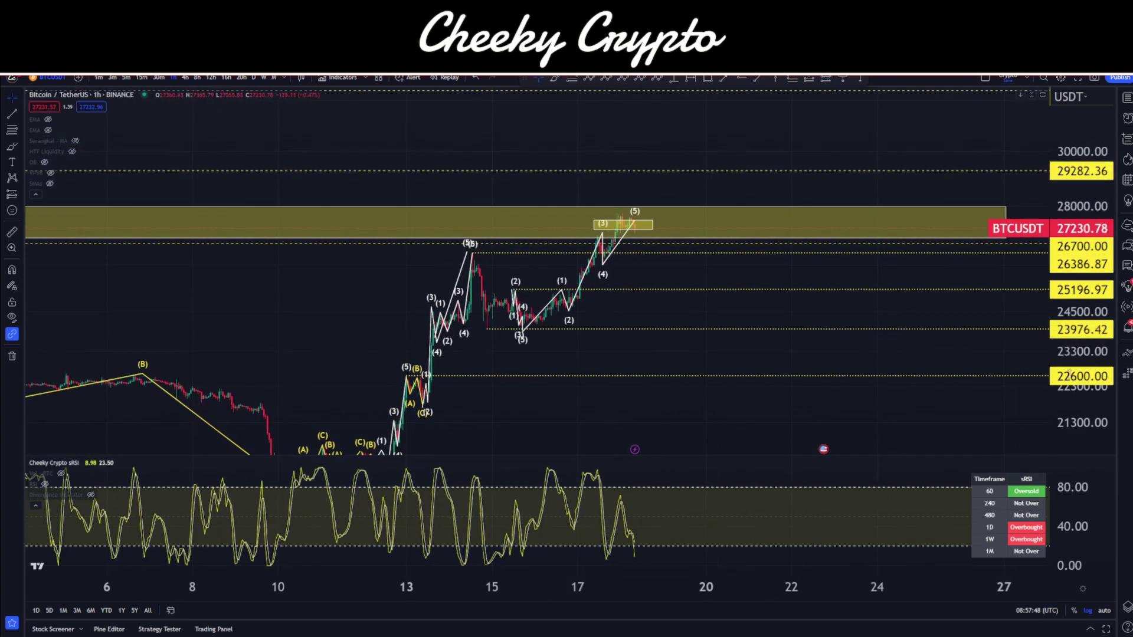
{"action": "left_click_drag", "start_coordinate": [1069, 374], "coordinate": [1070, 95]}
{"action": "scroll", "coordinate": [683, 281], "scroll_direction": "up", "scroll_amount": 7}
{"action": "left_click_drag", "start_coordinate": [563, 281], "coordinate": [600, 285]}
{"action": "scroll", "coordinate": [600, 285], "scroll_direction": "up", "scroll_amount": 4}
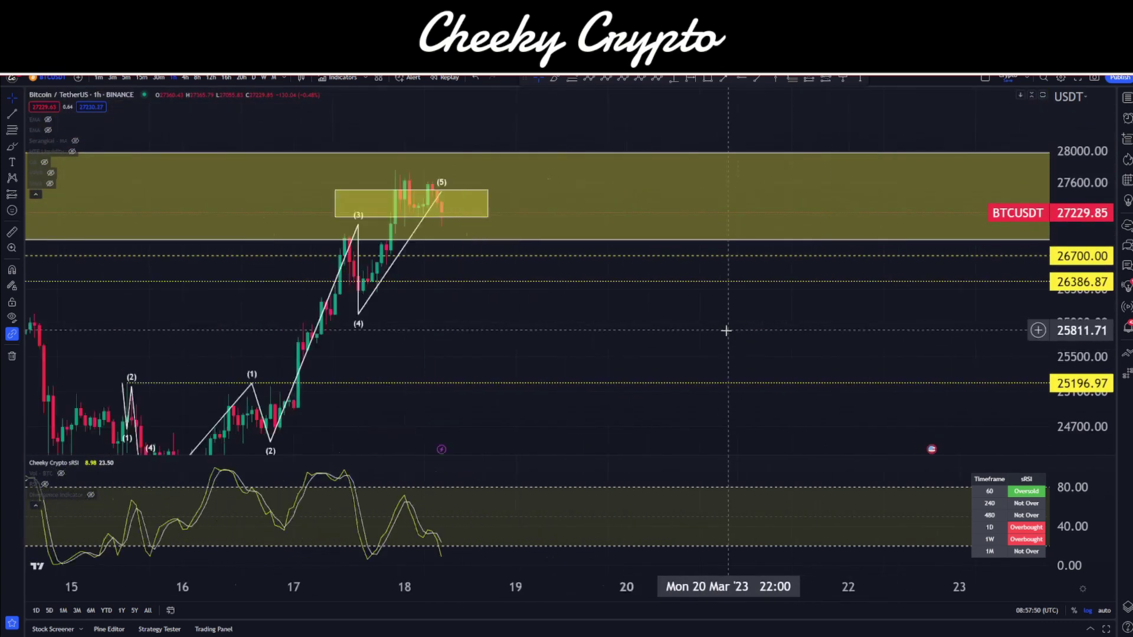
{"action": "left_click", "coordinate": [599, 232]}
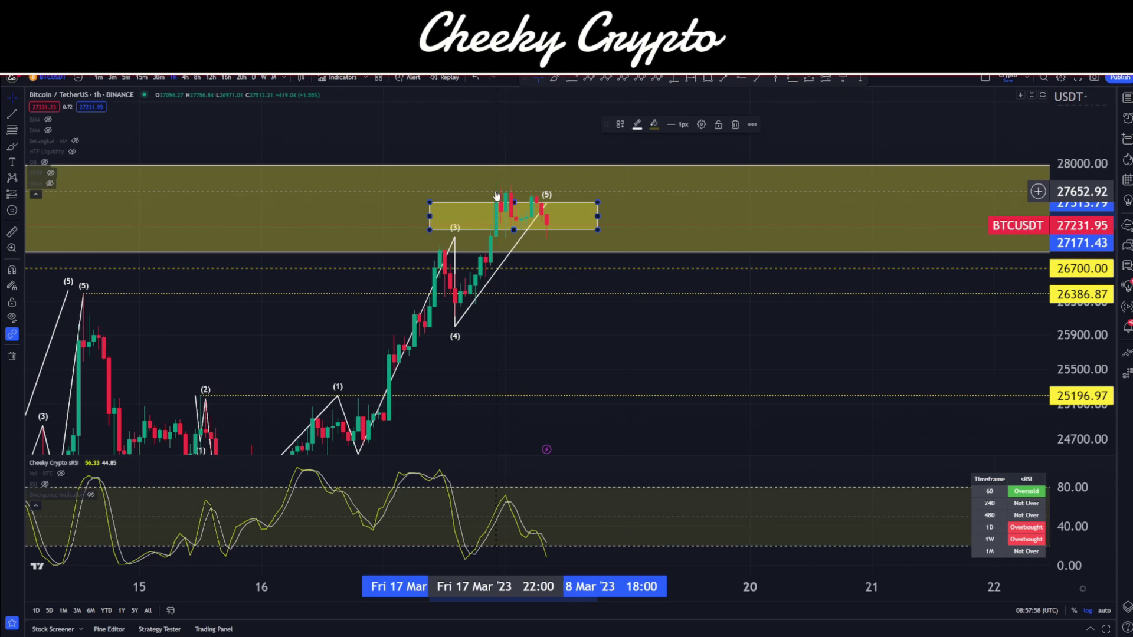
- Examine the five-wave count running from the 15 March low up into the upper yellow zone
{"action": "left_click_drag", "start_coordinate": [546, 316], "coordinate": [589, 240]}
{"action": "left_click_drag", "start_coordinate": [506, 362], "coordinate": [550, 337]}
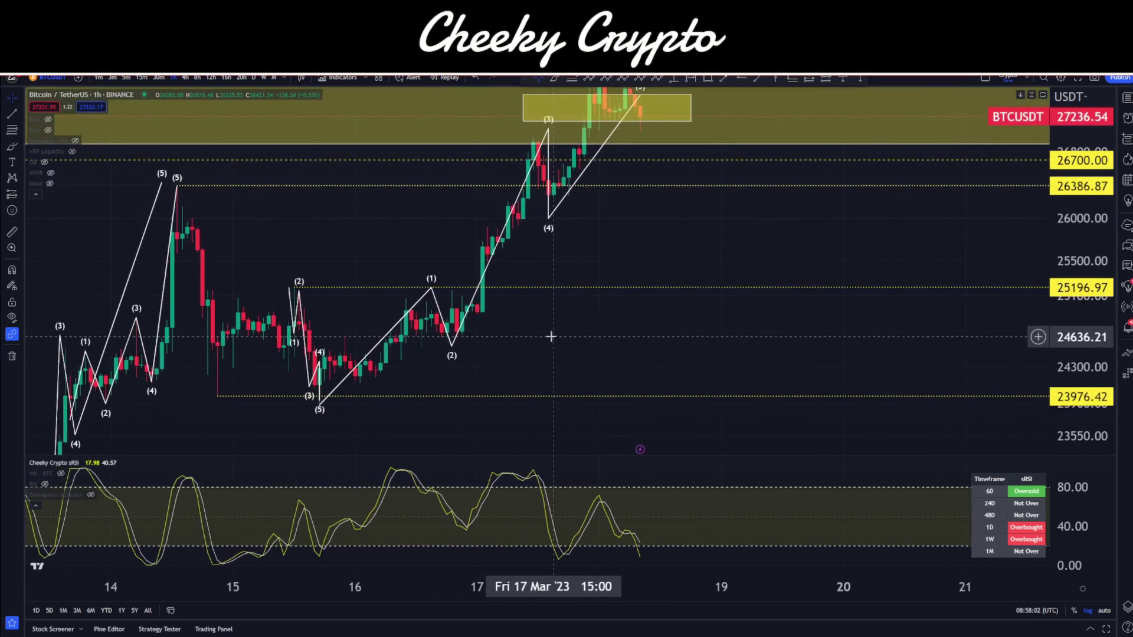
{"action": "scroll", "coordinate": [552, 336], "scroll_direction": "down", "scroll_amount": 1}
{"action": "left_click_drag", "start_coordinate": [632, 329], "coordinate": [561, 321]}
{"action": "left_click_drag", "start_coordinate": [1080, 214], "coordinate": [1080, 322]}
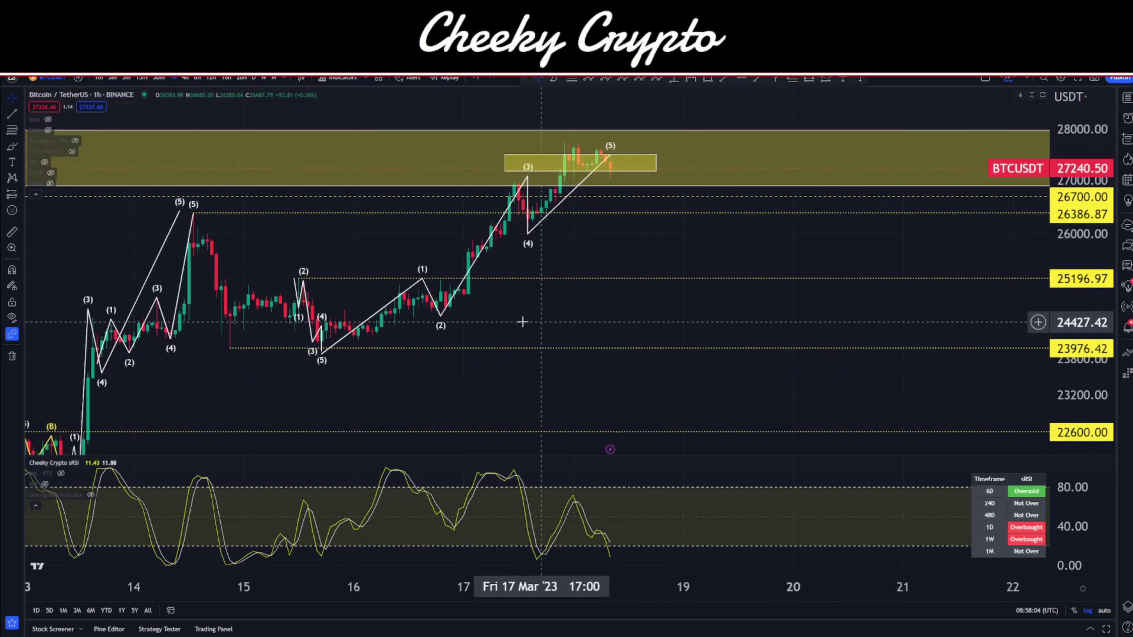
{"action": "scroll", "coordinate": [522, 322], "scroll_direction": "down", "scroll_amount": 3}
{"action": "left_click_drag", "start_coordinate": [701, 302], "coordinate": [584, 362]}
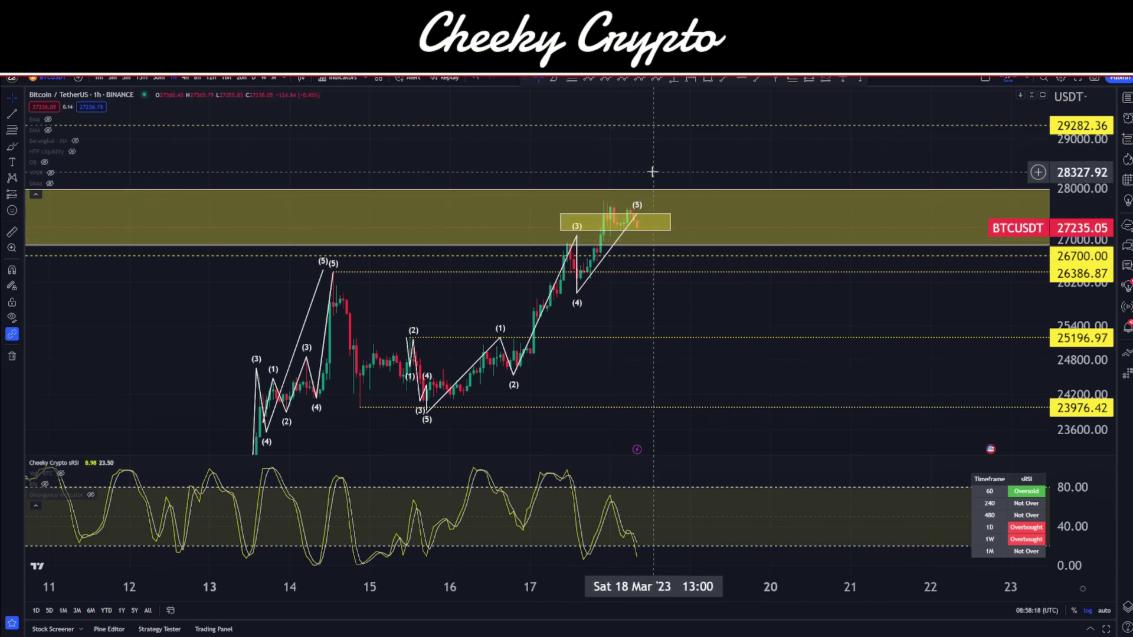
{"action": "left_click_drag", "start_coordinate": [652, 180], "coordinate": [695, 203]}
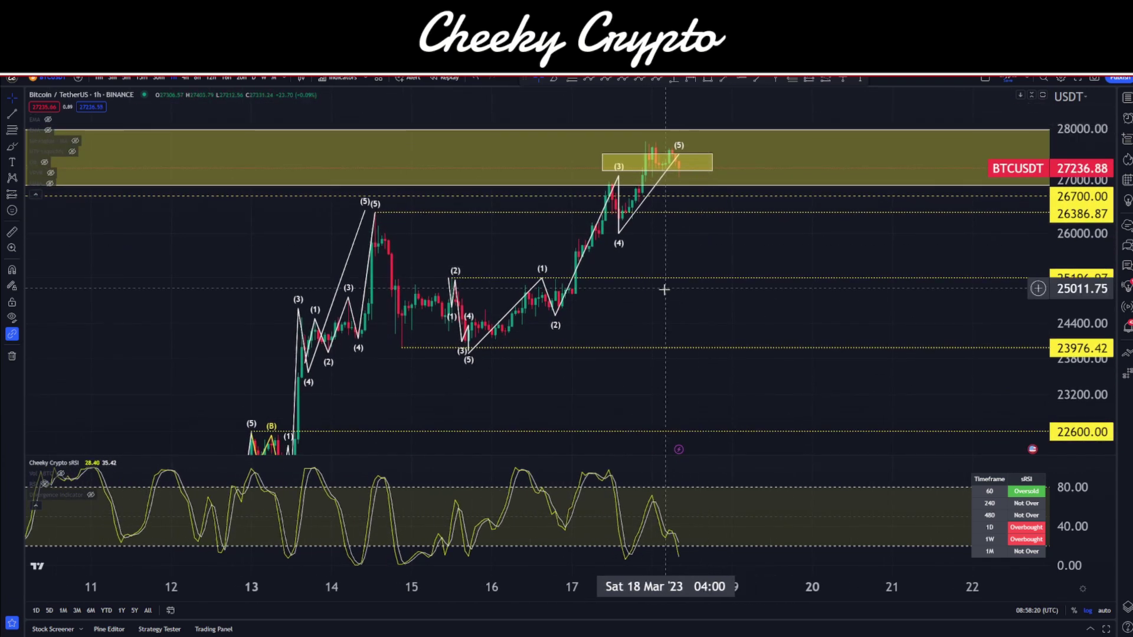
{"action": "left_click_drag", "start_coordinate": [703, 242], "coordinate": [671, 271]}
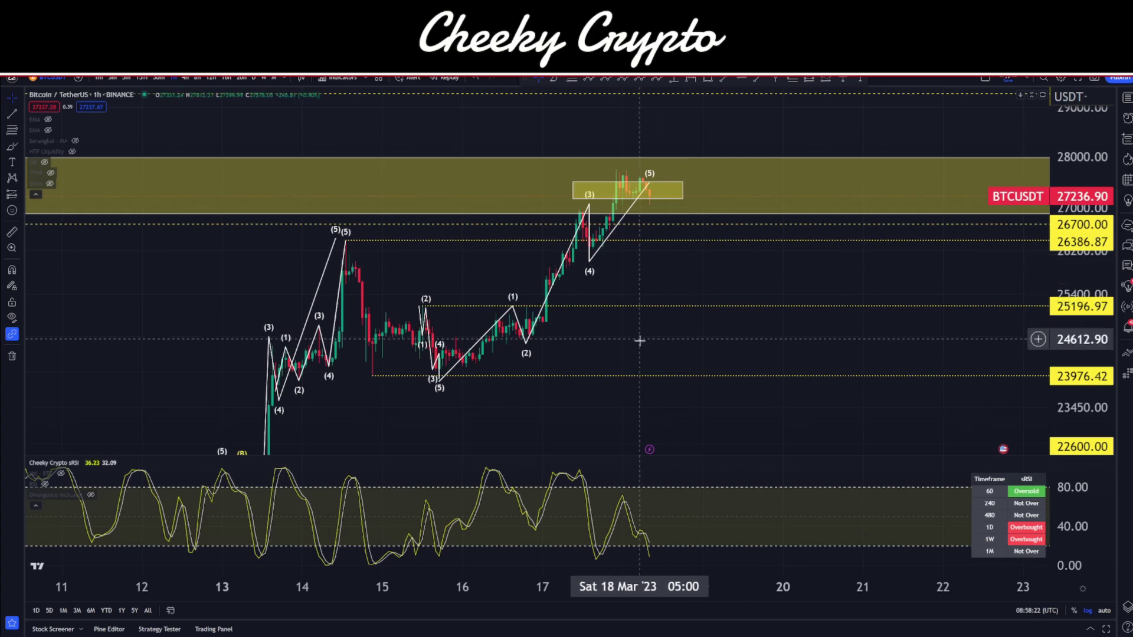
- Circle the wave structure from 12 to 14 March with a freehand brush loop, and delete the loop
{"action": "left_click_drag", "start_coordinate": [641, 339], "coordinate": [714, 216]}
{"action": "left_click_drag", "start_coordinate": [1074, 198], "coordinate": [1074, 327]}
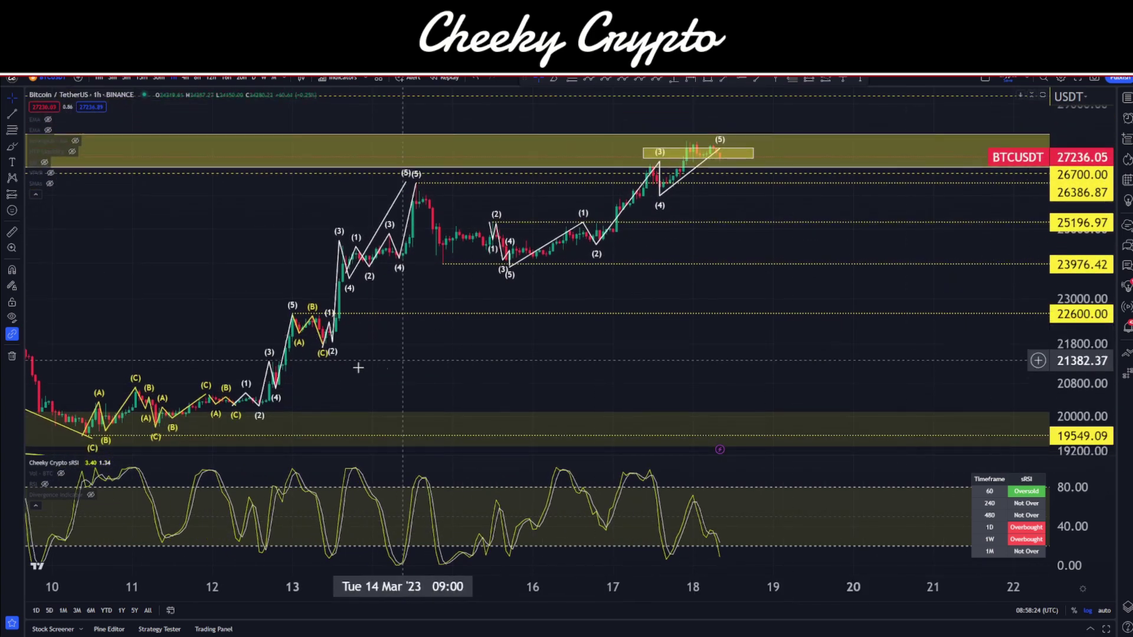
{"action": "mouse_move", "coordinate": [406, 170]}
{"action": "left_mouse_down"}
{"action": "mouse_move", "coordinate": [325, 223]}
{"action": "mouse_move", "coordinate": [248, 418]}
{"action": "mouse_move", "coordinate": [425, 246]}
{"action": "mouse_move", "coordinate": [366, 202]}
{"action": "left_mouse_up"}
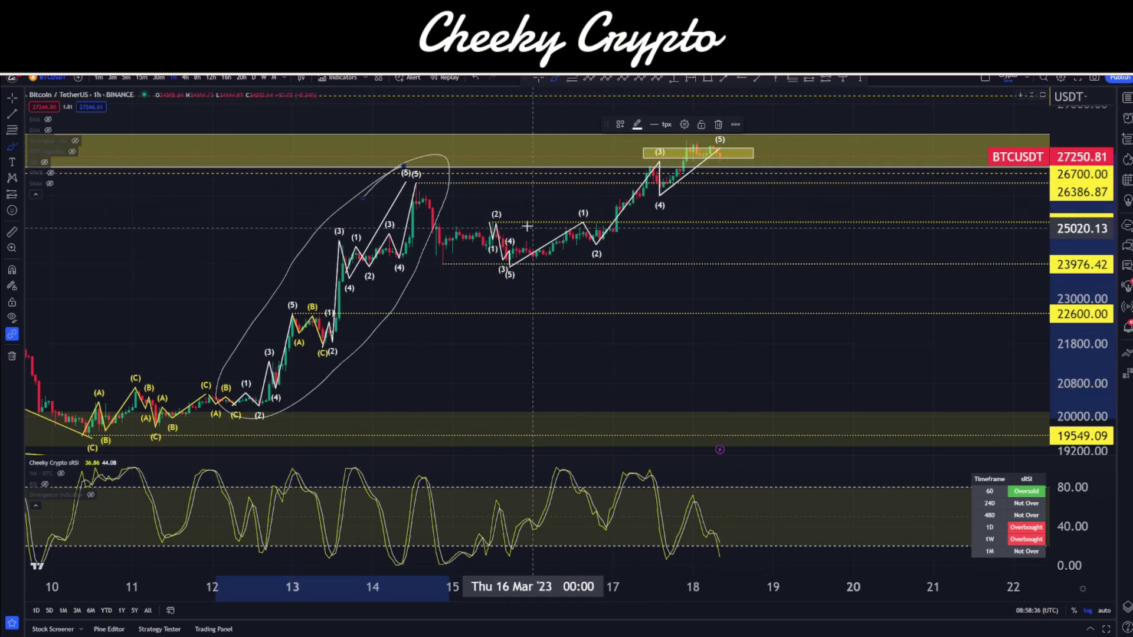
{"action": "key", "text": "Delete"}
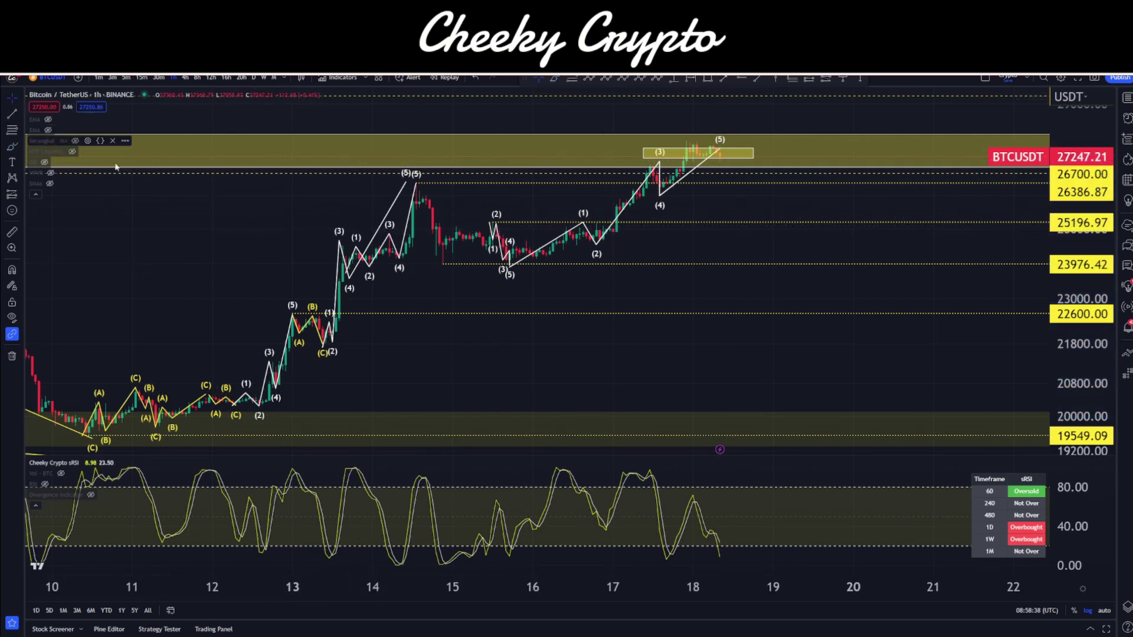
- Examine the whole March wave count against the horizontal price levels above and below the current price
{"action": "left_click_drag", "start_coordinate": [534, 348], "coordinate": [443, 341]}
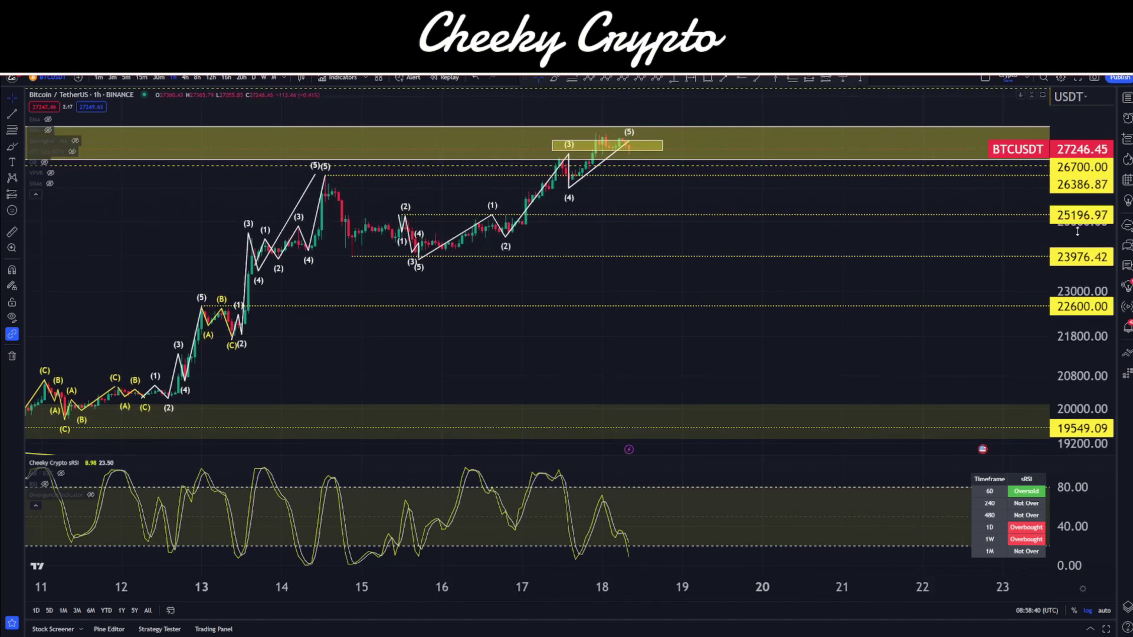
{"action": "left_click_drag", "start_coordinate": [1078, 232], "coordinate": [1077, 346]}
{"action": "scroll", "coordinate": [734, 382], "scroll_direction": "down", "scroll_amount": 3}
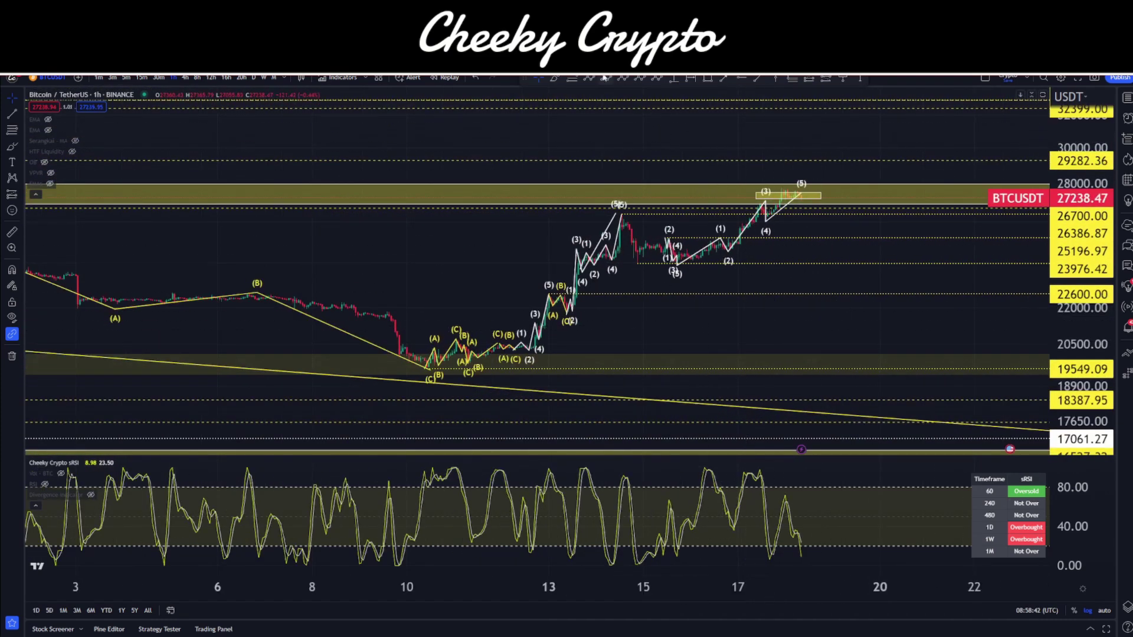
{"action": "left_click_drag", "start_coordinate": [888, 147], "coordinate": [772, 123]}
{"action": "left_click_drag", "start_coordinate": [815, 269], "coordinate": [818, 292]}
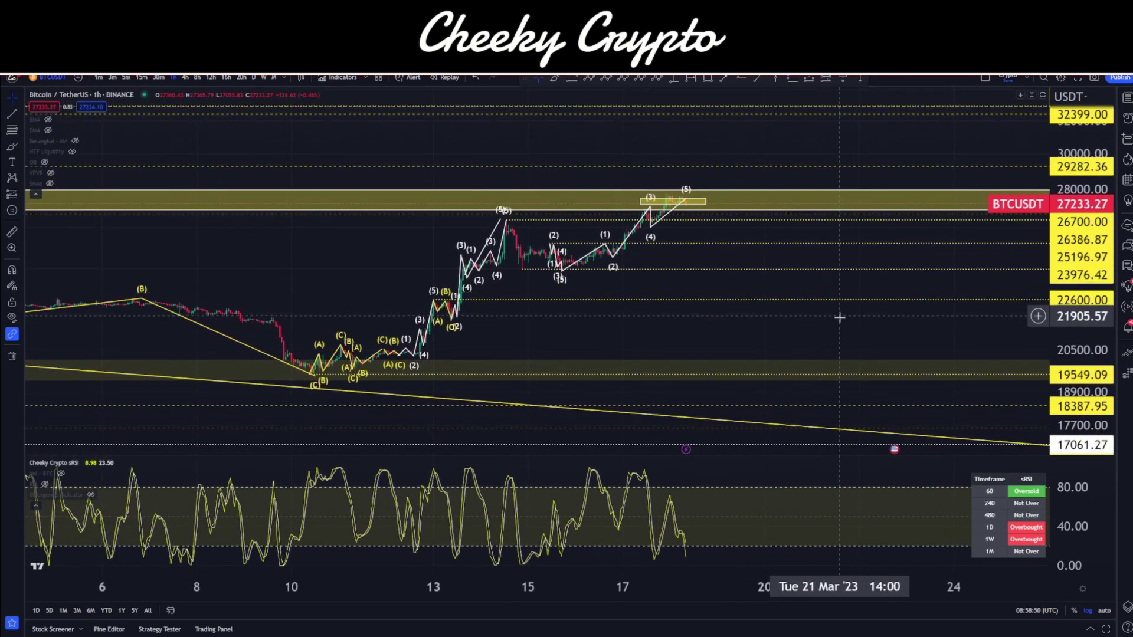
{"action": "left_click_drag", "start_coordinate": [860, 333], "coordinate": [826, 329]}
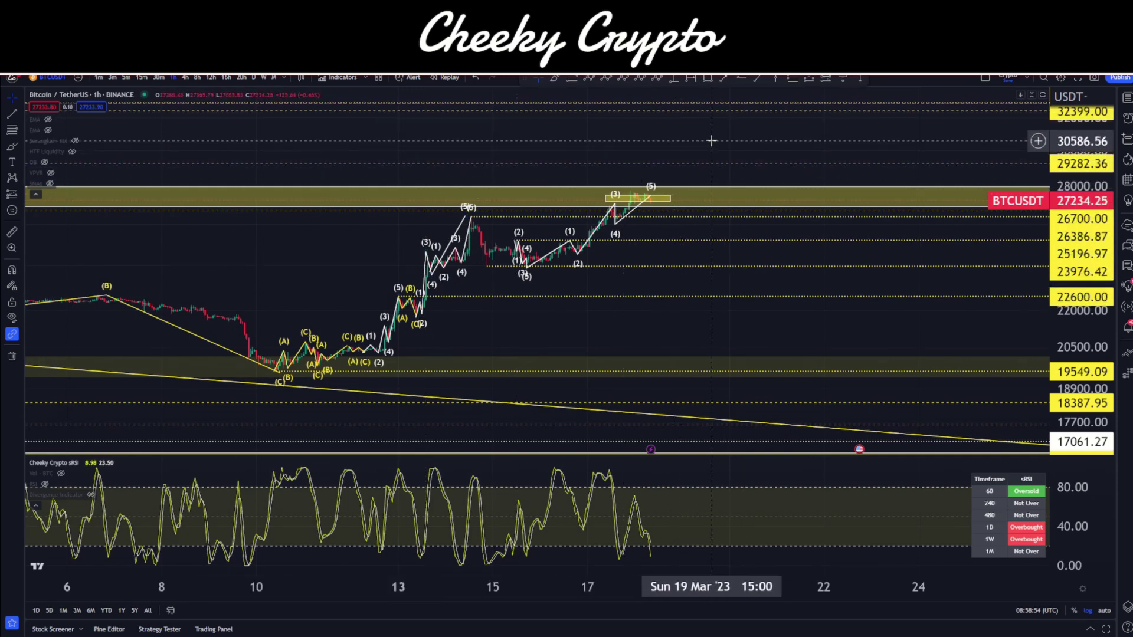
{"action": "mouse_move", "coordinate": [712, 140]}
{"action": "left_mouse_down"}
{"action": "mouse_move", "coordinate": [702, 202]}
{"action": "mouse_move", "coordinate": [702, 121]}
{"action": "left_mouse_up"}
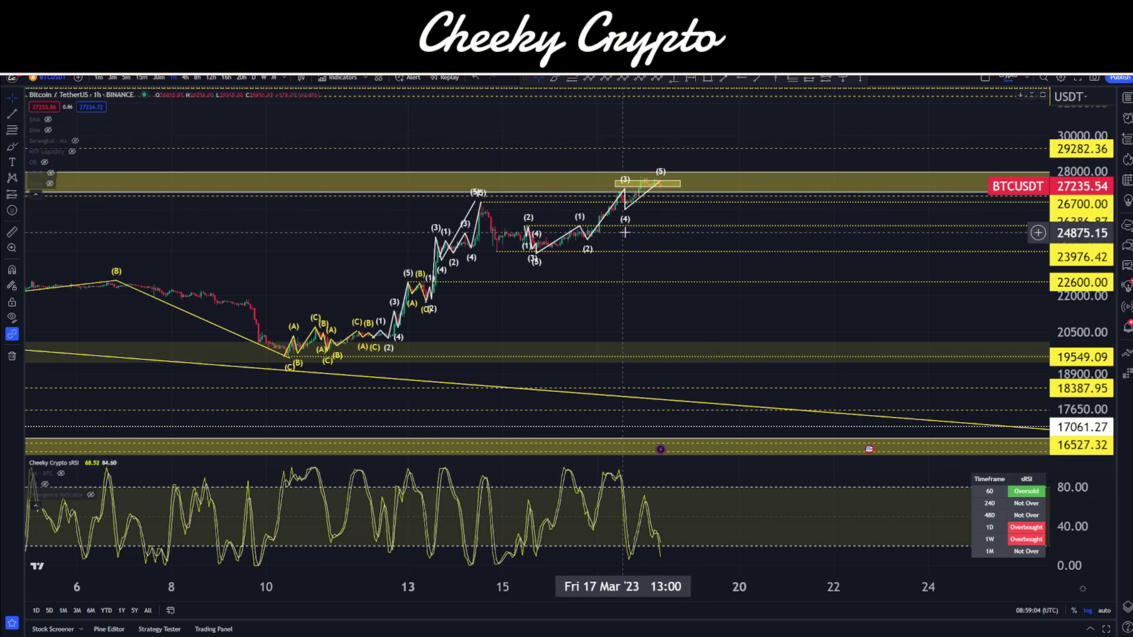
{"action": "left_click_drag", "start_coordinate": [661, 212], "coordinate": [642, 216]}
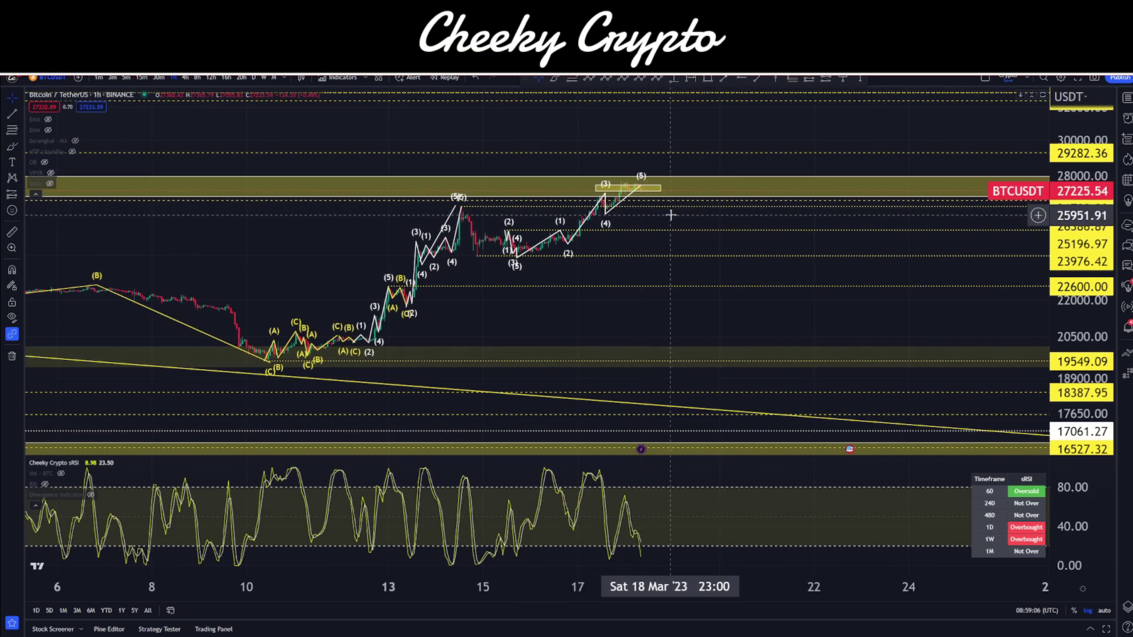
{"action": "scroll", "coordinate": [684, 189], "scroll_direction": "left", "scroll_amount": 1}
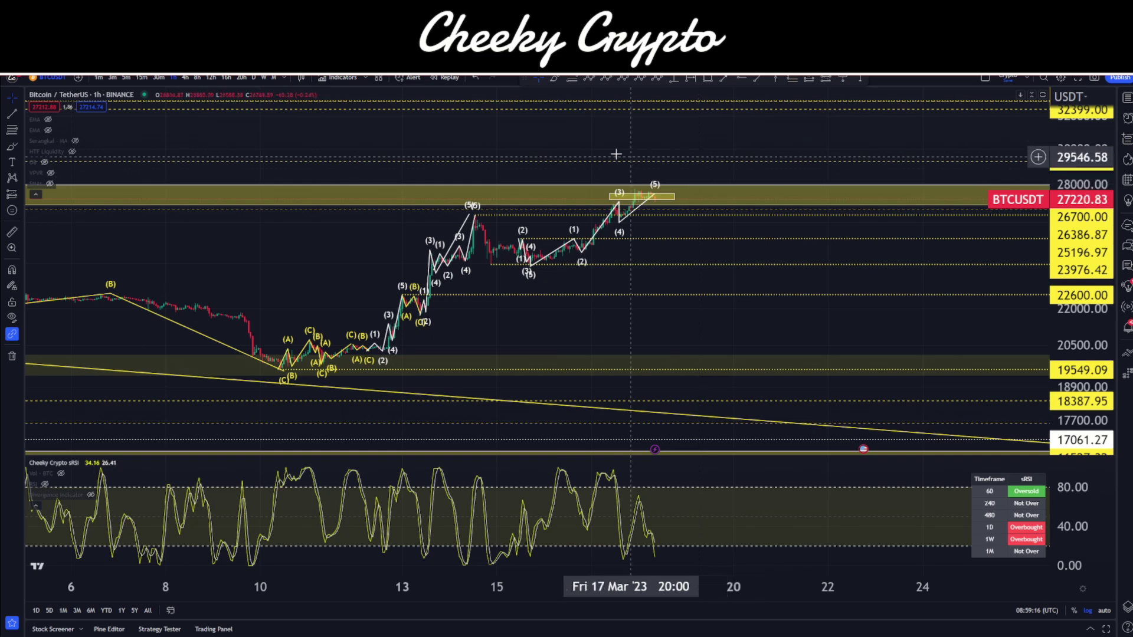
- Switch to the daily Macro chart and select the Demand Zone / Supply Zone rectangle for inspection
{"action": "key", "text": "ctrl+Tab"}
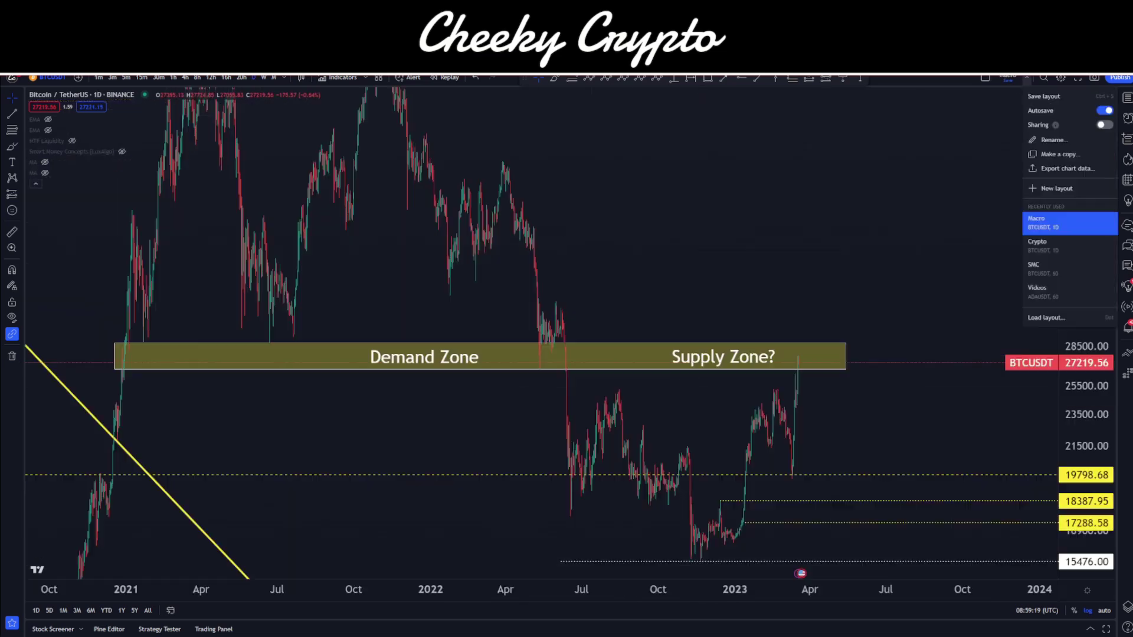
{"action": "left_click", "coordinate": [986, 223]}
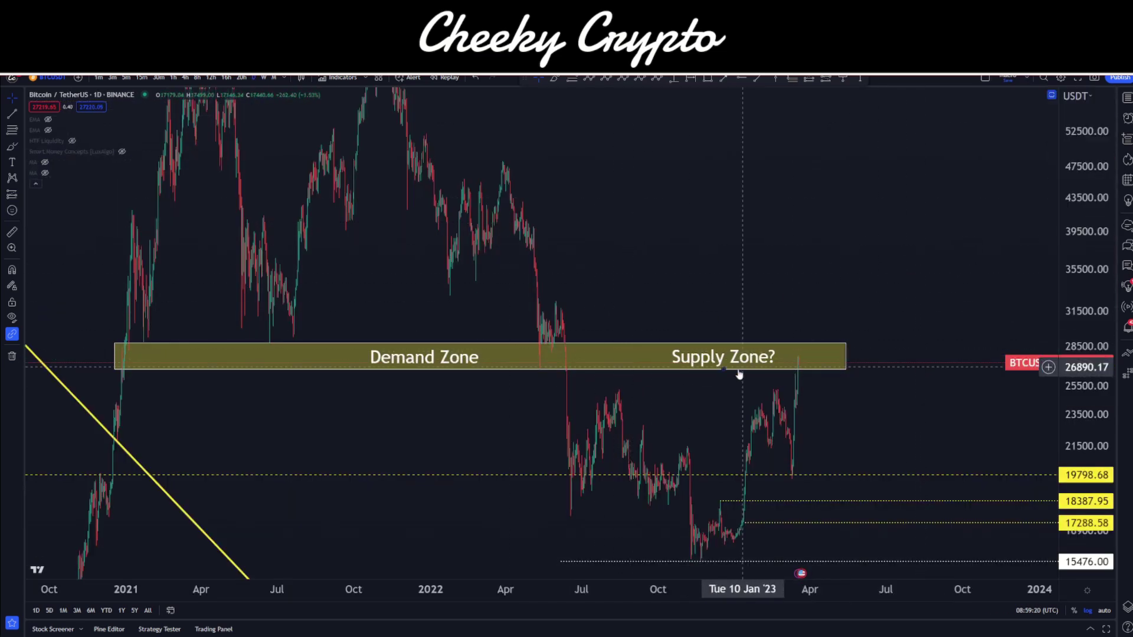
{"action": "left_click", "coordinate": [614, 373]}
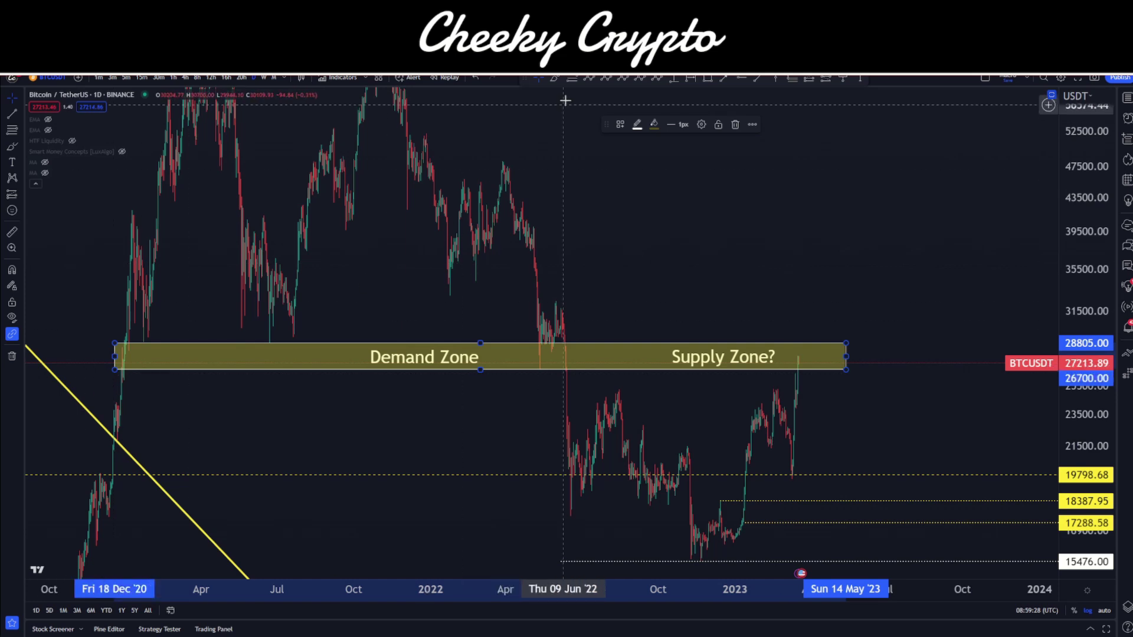
{"action": "left_click", "coordinate": [723, 79]}
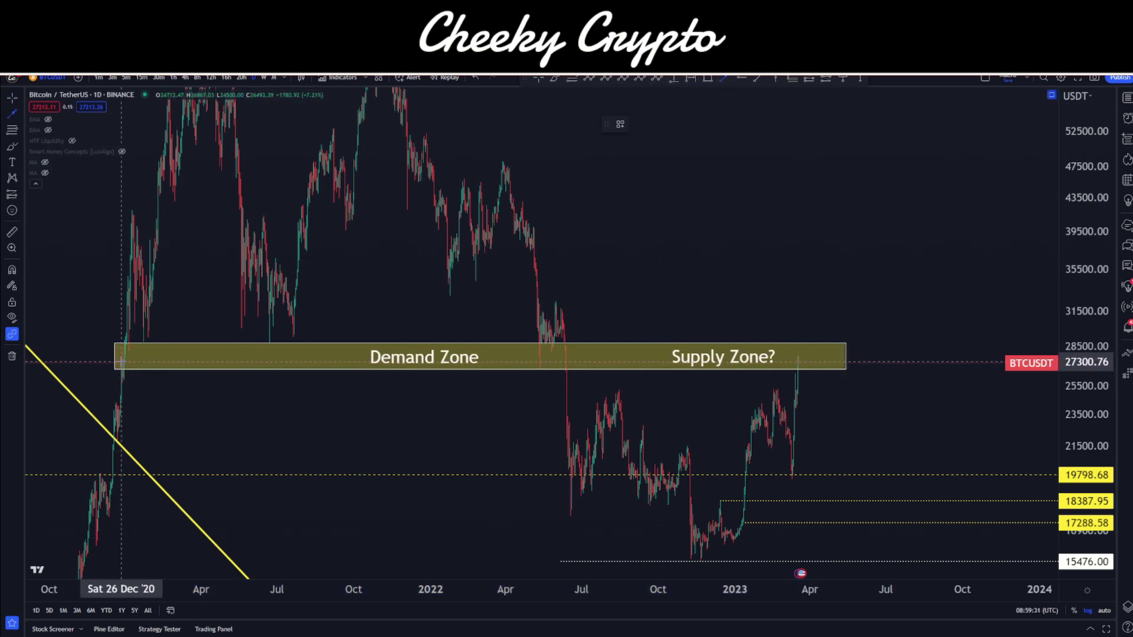
{"action": "left_click", "coordinate": [167, 445]}
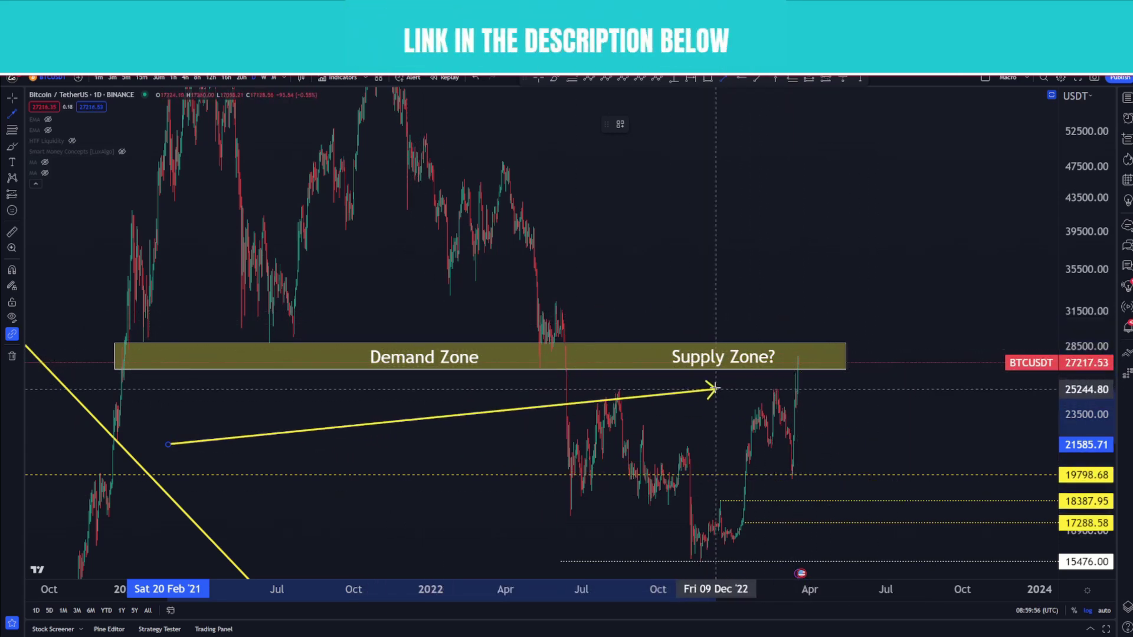
{"action": "key", "text": "Escape"}
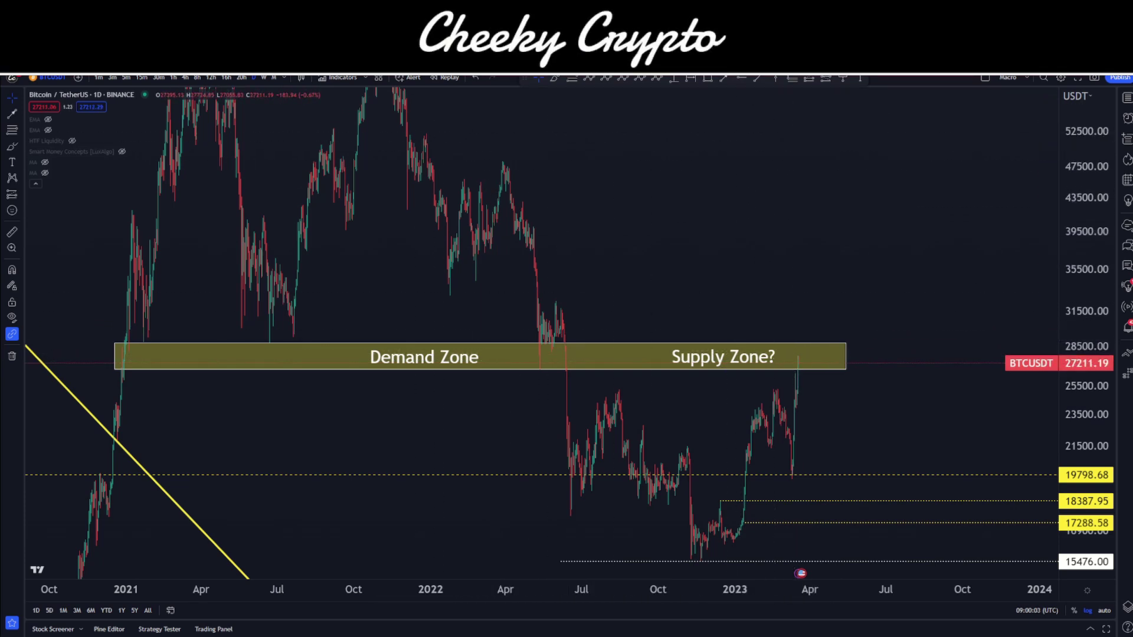
- Return to the hourly wave chart and move the latest wave (5) endpoint to the swing high at 27749.74
{"action": "key", "text": "ctrl+Tab"}
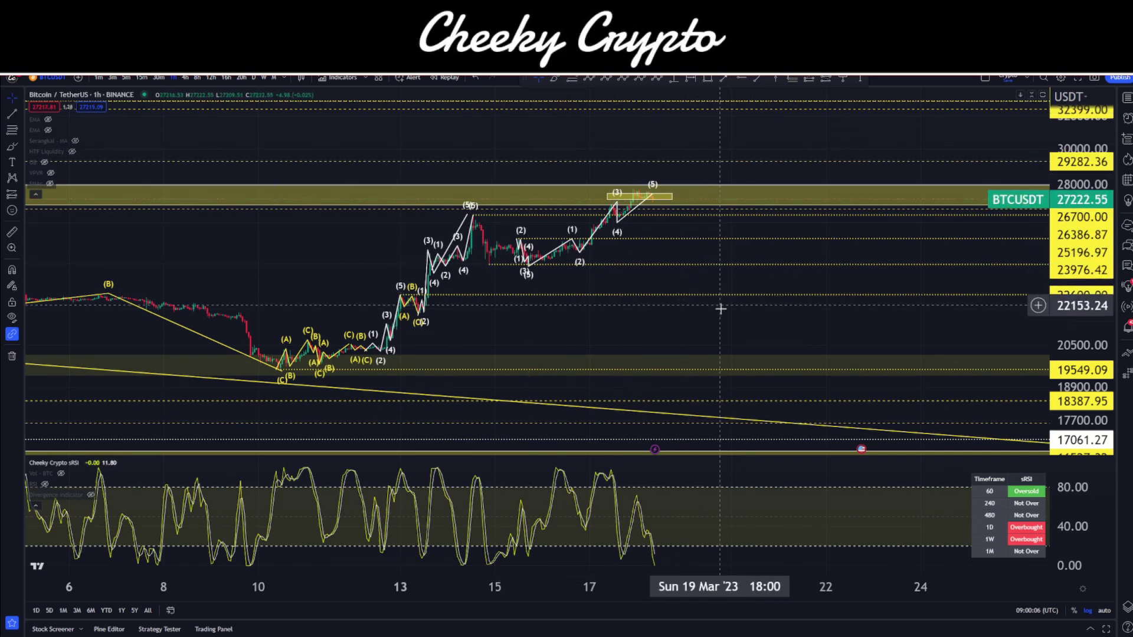
{"action": "left_click_drag", "start_coordinate": [776, 314], "coordinate": [668, 356]}
{"action": "left_click_drag", "start_coordinate": [1081, 384], "coordinate": [1081, 177]}
{"action": "scroll", "coordinate": [593, 265], "scroll_direction": "up", "scroll_amount": 4}
{"action": "left_click_drag", "start_coordinate": [481, 258], "coordinate": [729, 265]}
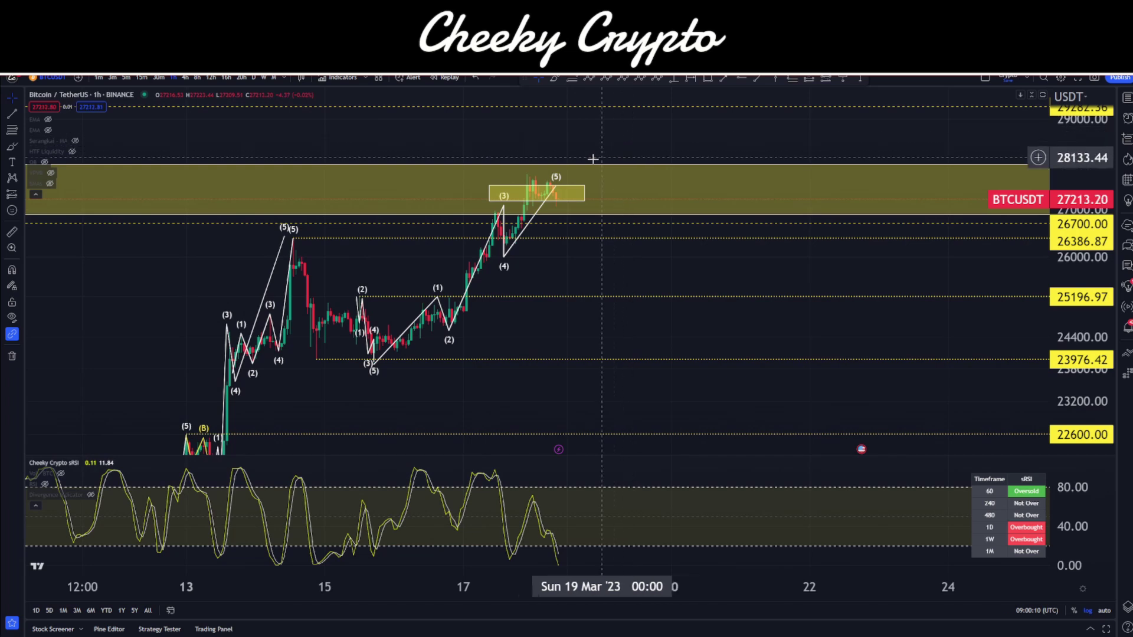
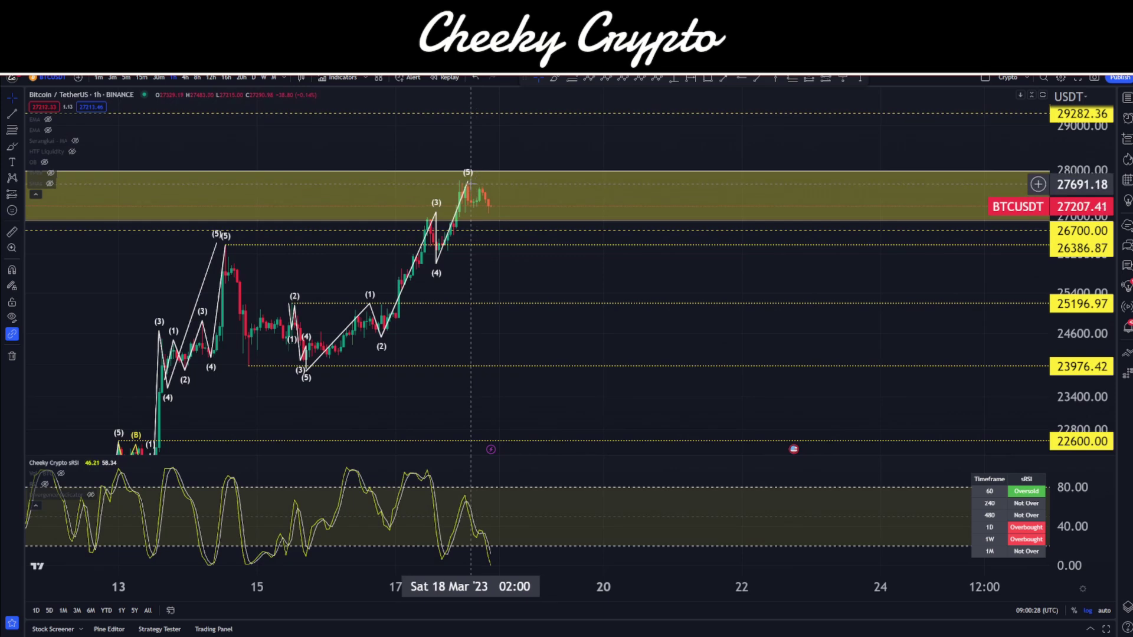
{"action": "left_click_drag", "start_coordinate": [470, 184], "coordinate": [495, 181]}
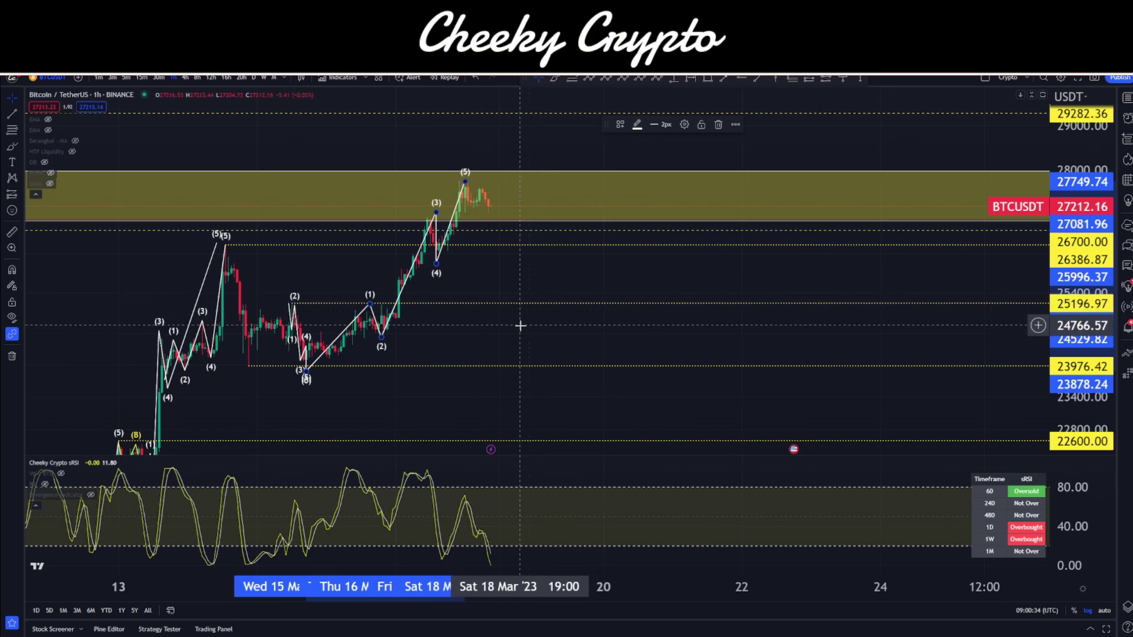
- Draw a Fibonacci retracement from the 13 March wave (5) high at 22600.00 to the wave's starting low at 20270.60
{"action": "left_click_drag", "start_coordinate": [554, 263], "coordinate": [730, 170]}
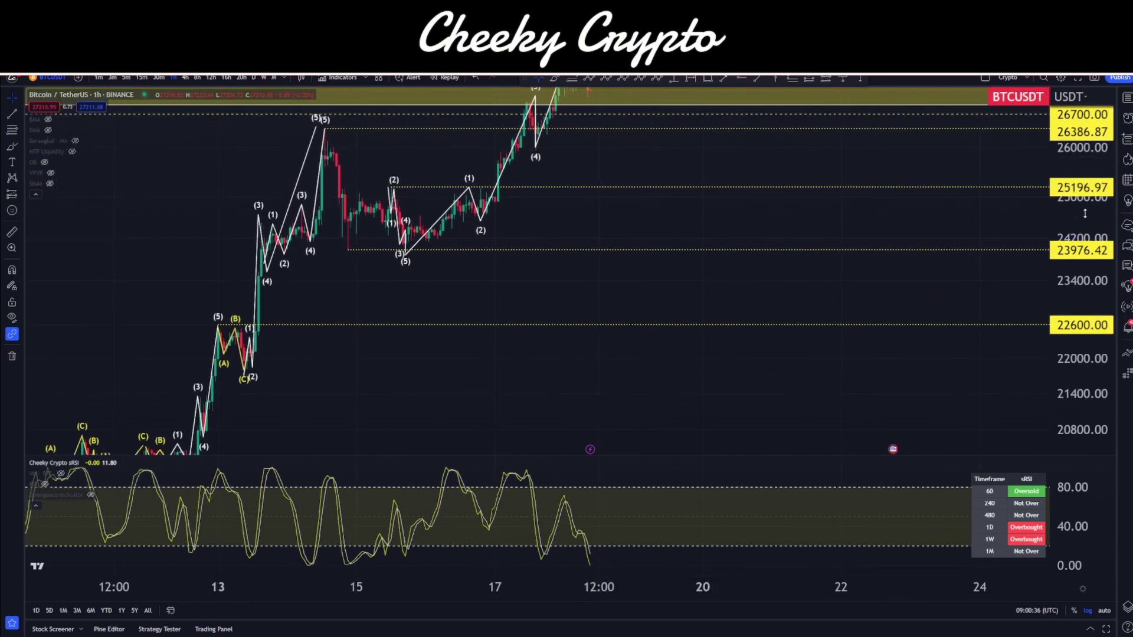
{"action": "left_click_drag", "start_coordinate": [1085, 212], "coordinate": [1085, 316]}
{"action": "left_click_drag", "start_coordinate": [651, 364], "coordinate": [725, 359]}
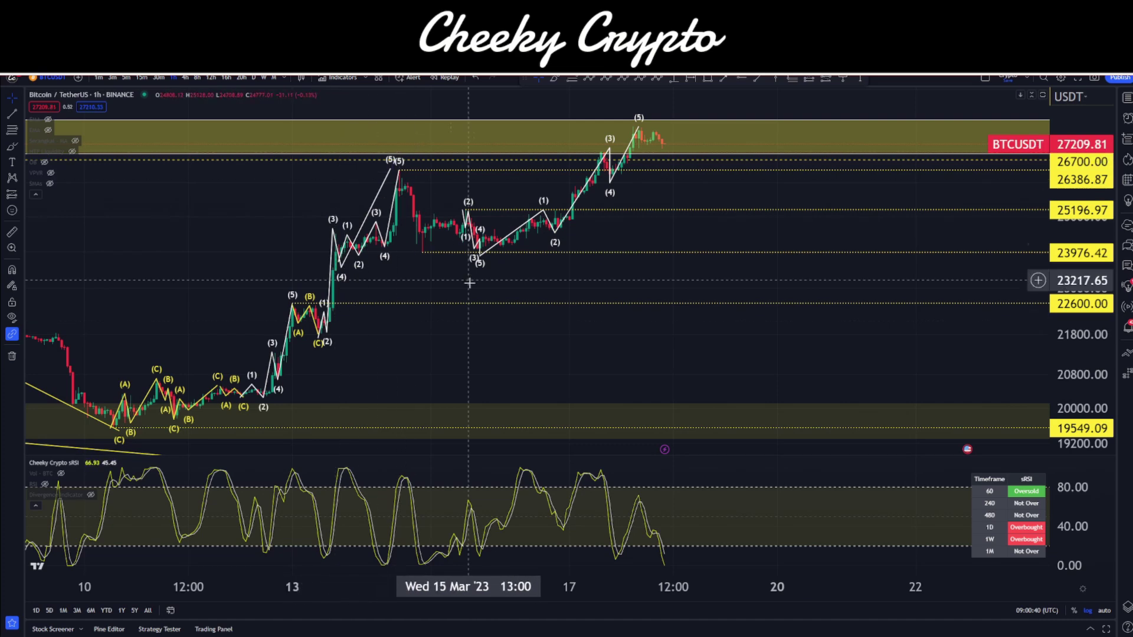
{"action": "left_click", "coordinate": [572, 77]}
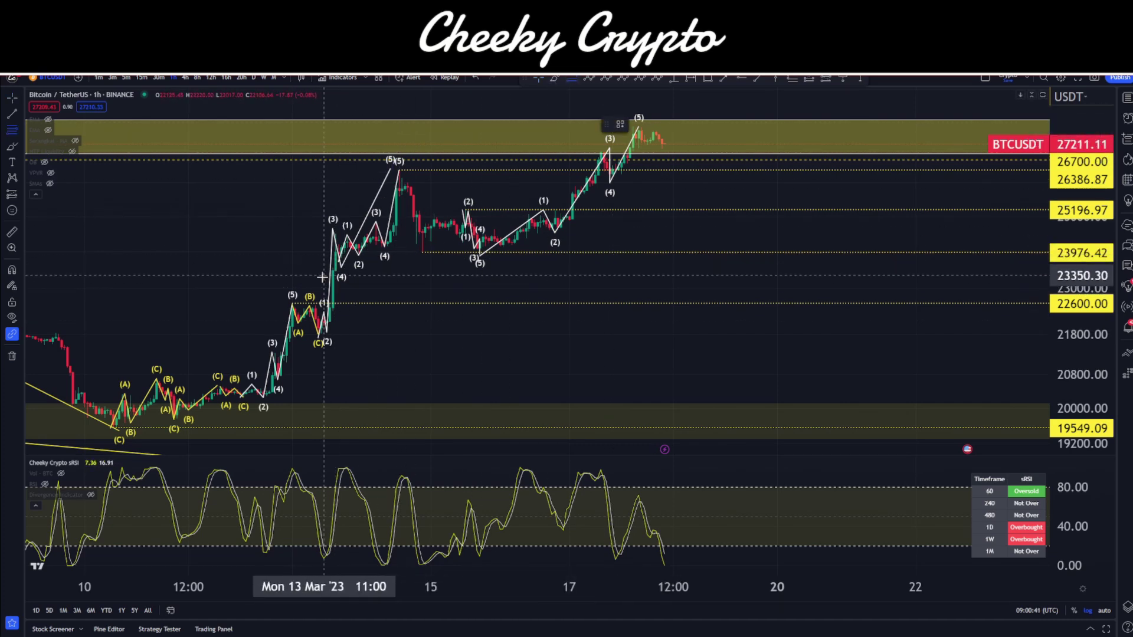
{"action": "left_click", "coordinate": [294, 303]}
{"action": "left_click", "coordinate": [243, 397]}
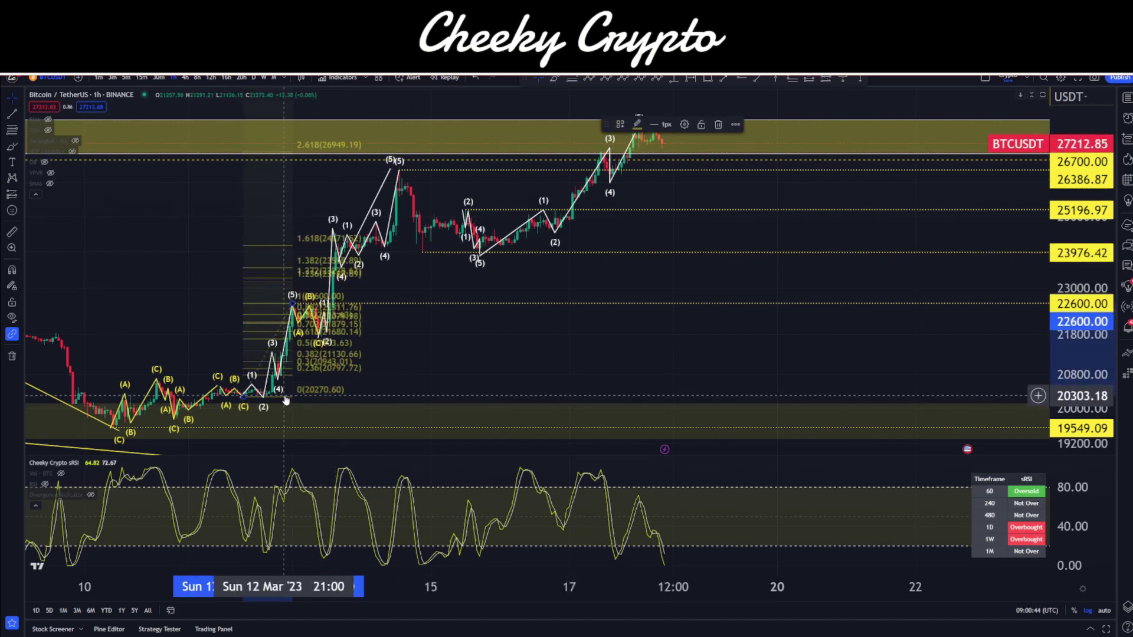
- Move the Fibonacci retracement up to the 13 March swing low at 21717.19 to compare its 1.618 extension, and delete it
{"action": "left_click_drag", "start_coordinate": [283, 388], "coordinate": [346, 337]}
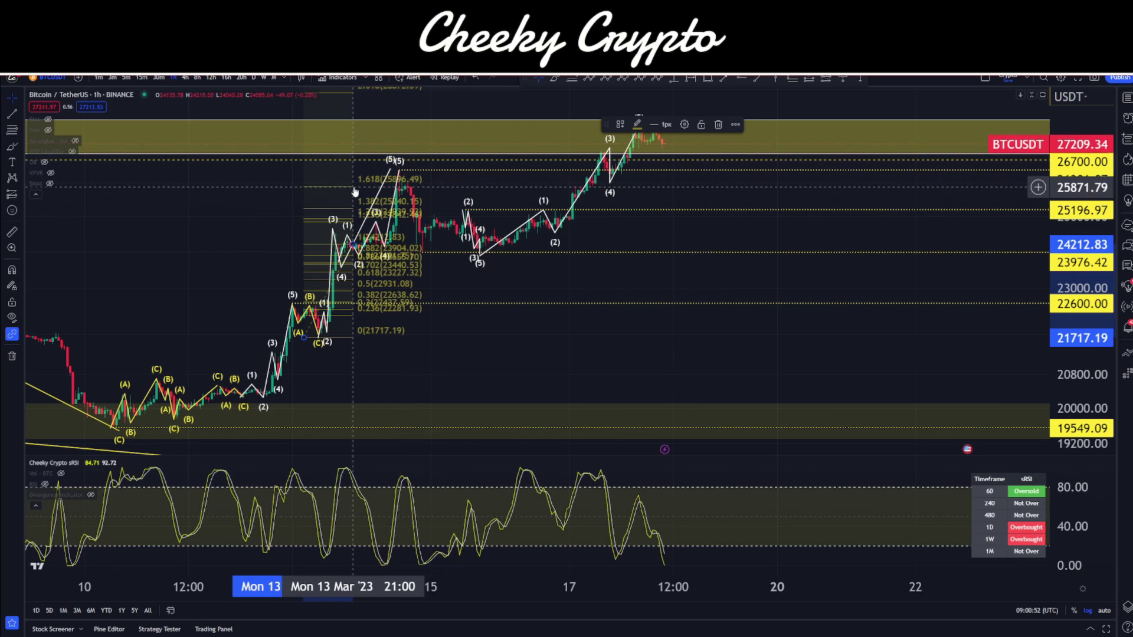
{"action": "key", "text": "Delete"}
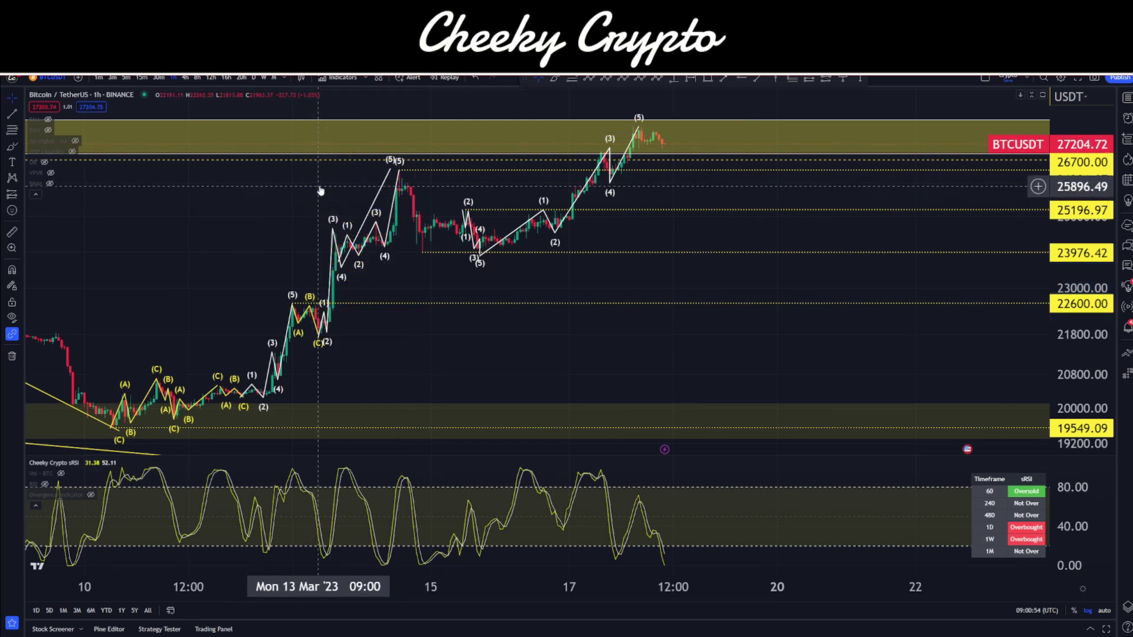
{"action": "left_click_drag", "start_coordinate": [753, 338], "coordinate": [722, 349]}
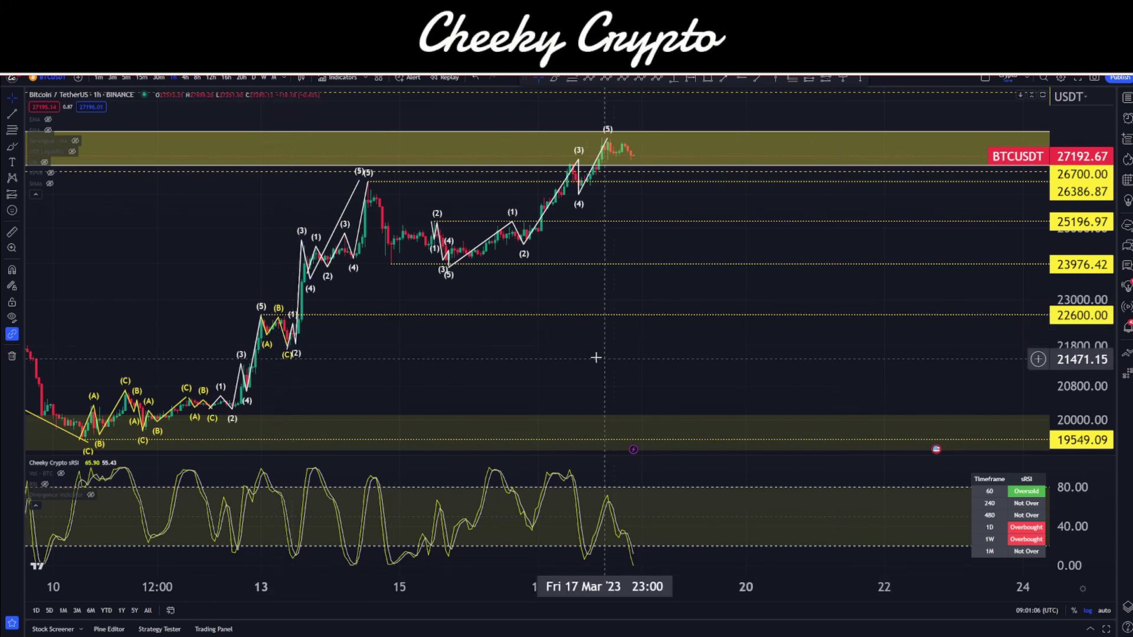
- Sketch a projected ABC correction from 27846.15 through (A) 23605.64 and (B) 25618.46 to (C) 21728.44, and remove it
{"action": "left_click_drag", "start_coordinate": [596, 357], "coordinate": [528, 351]}
{"action": "left_click", "coordinate": [589, 78]}
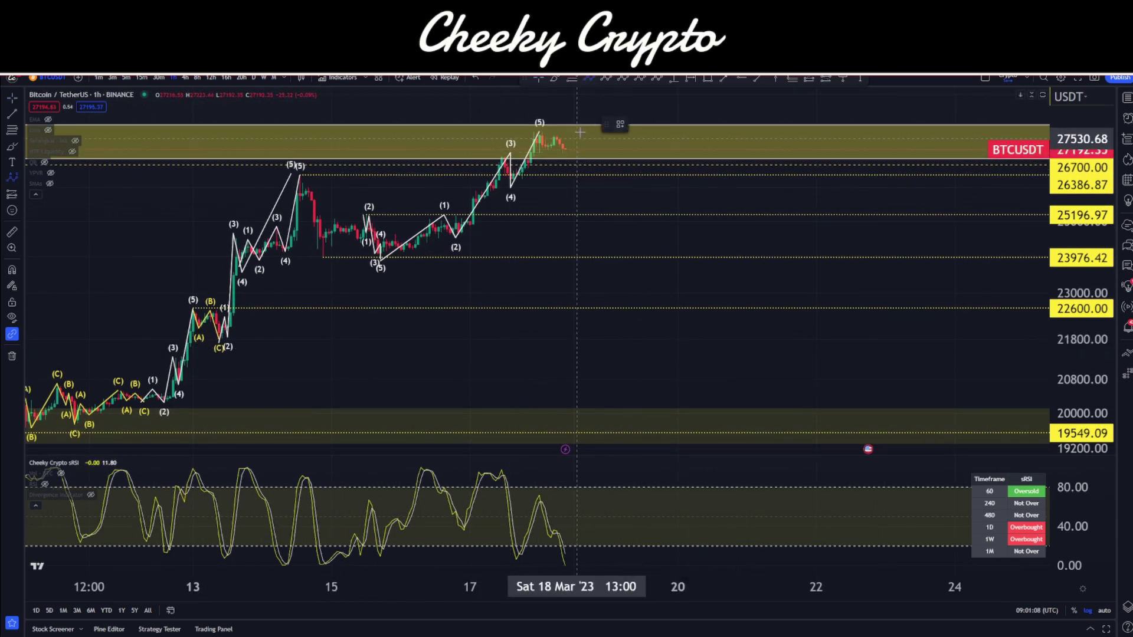
{"action": "left_click", "coordinate": [550, 129]}
{"action": "left_click", "coordinate": [598, 271]}
{"action": "left_click", "coordinate": [619, 200]}
{"action": "left_click", "coordinate": [689, 342]}
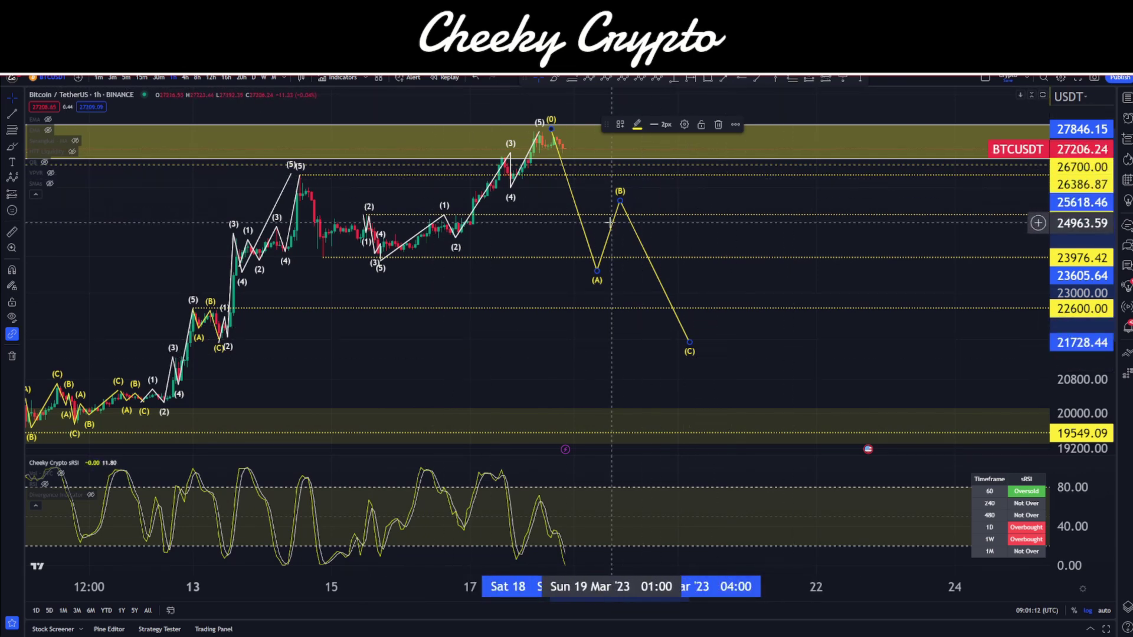
{"action": "key", "text": "Delete"}
- Draw a larger Elliott impulse wave from 20419.17 through 23169.60, 21393.46, 26660.72 and 23666.84 to wave (5) at 27831.73
{"action": "left_click_drag", "start_coordinate": [541, 299], "coordinate": [623, 339]}
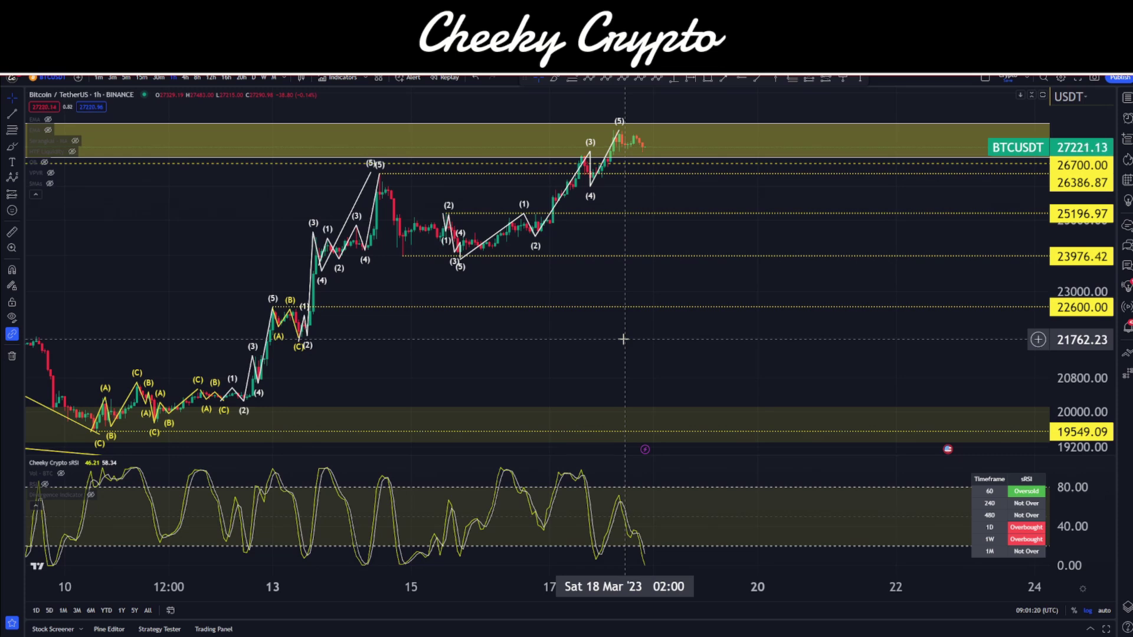
{"action": "left_click_drag", "start_coordinate": [634, 292], "coordinate": [645, 309]}
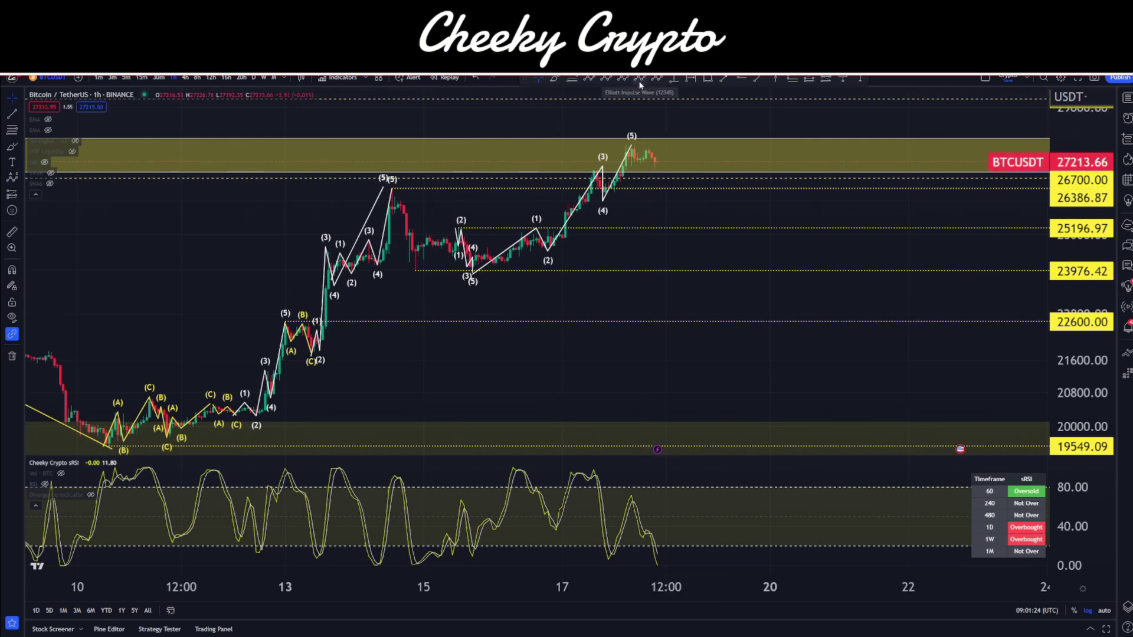
{"action": "left_click", "coordinate": [640, 81]}
{"action": "left_click", "coordinate": [270, 300]}
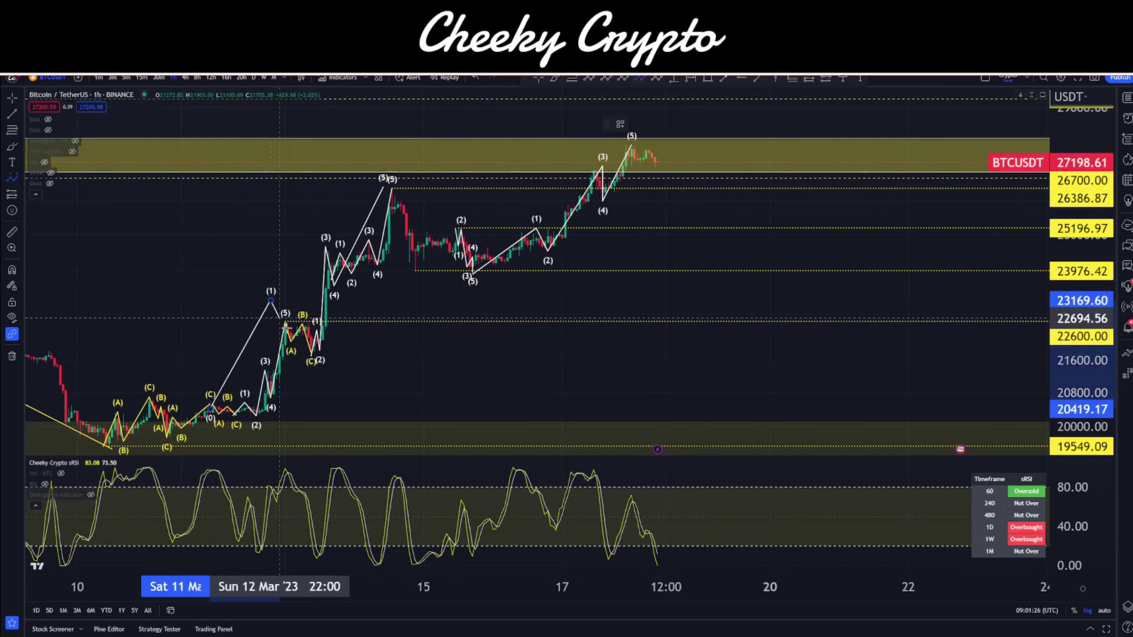
{"action": "left_click", "coordinate": [300, 369]}
{"action": "left_click", "coordinate": [401, 179]}
{"action": "left_click", "coordinate": [438, 283]}
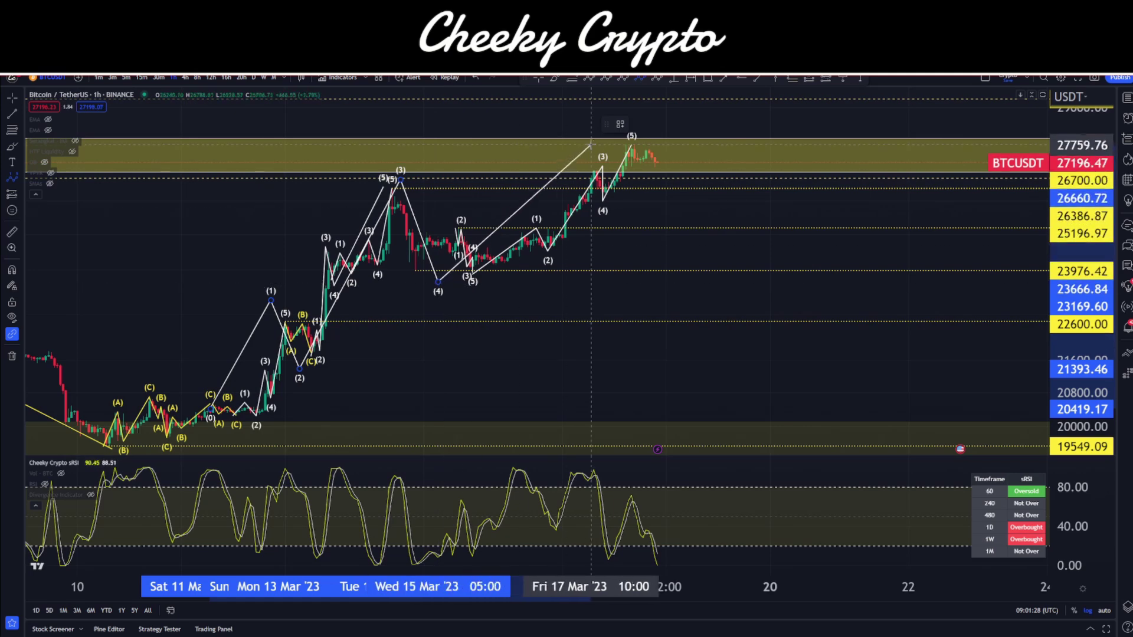
{"action": "left_click", "coordinate": [593, 143]}
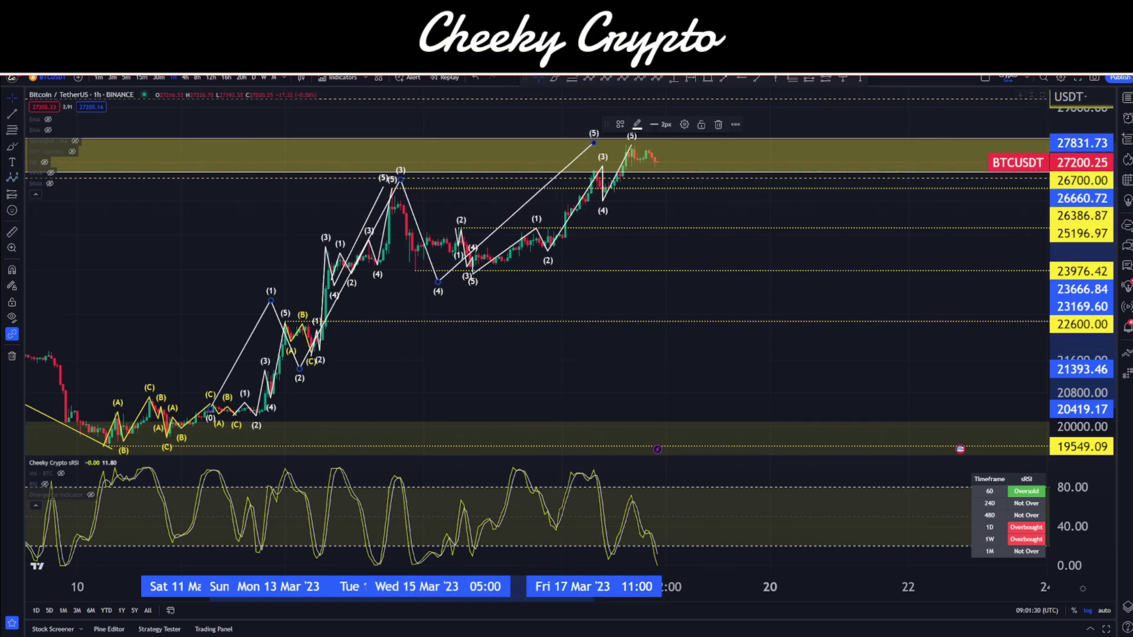
- Draw an ABC correction from the 14 March swing high at 26331.39 down to the 15 March low below 23976.42
{"action": "left_click", "coordinate": [589, 79]}
{"action": "left_click", "coordinate": [392, 190]}
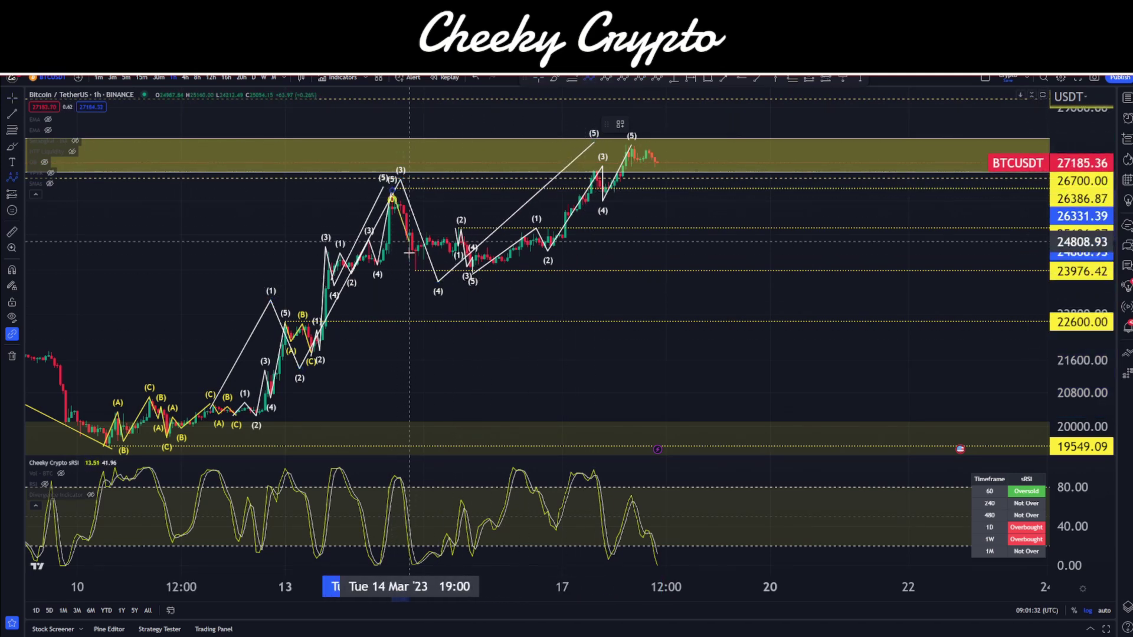
{"action": "left_click", "coordinate": [409, 270]}
{"action": "left_click", "coordinate": [441, 222]}
{"action": "left_click", "coordinate": [464, 282]}
{"action": "left_click", "coordinate": [544, 306]}
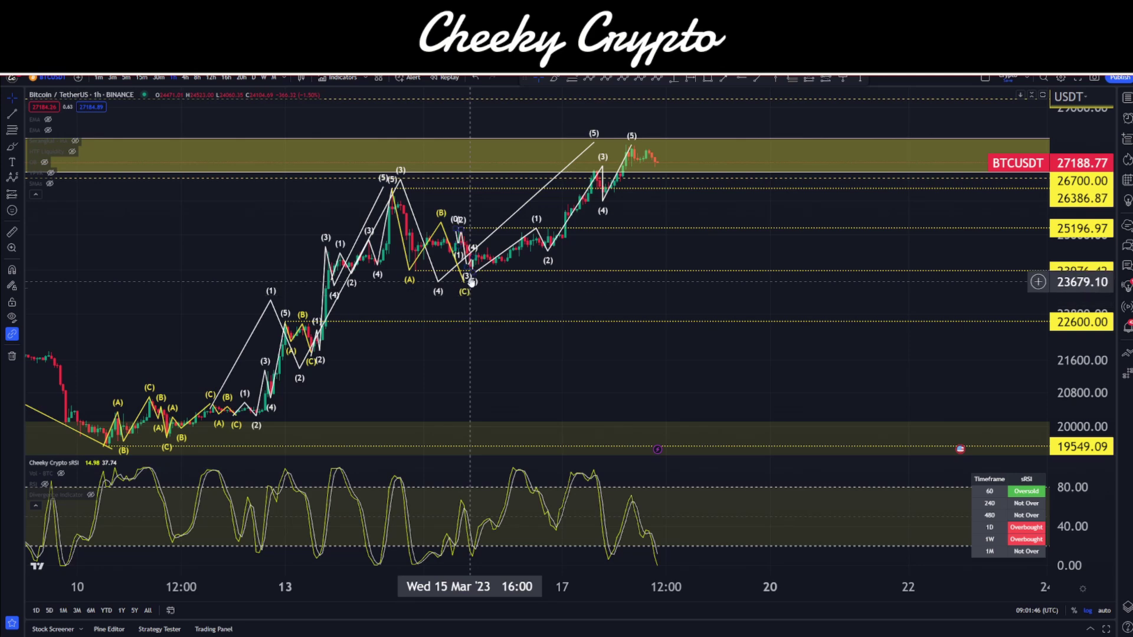
- Delete the larger impulse wave whose wave (5) sits at 27831.73
{"action": "mouse_move", "coordinate": [578, 303]}
{"action": "left_mouse_down"}
{"action": "mouse_move", "coordinate": [608, 300]}
{"action": "mouse_move", "coordinate": [594, 306]}
{"action": "left_mouse_up"}
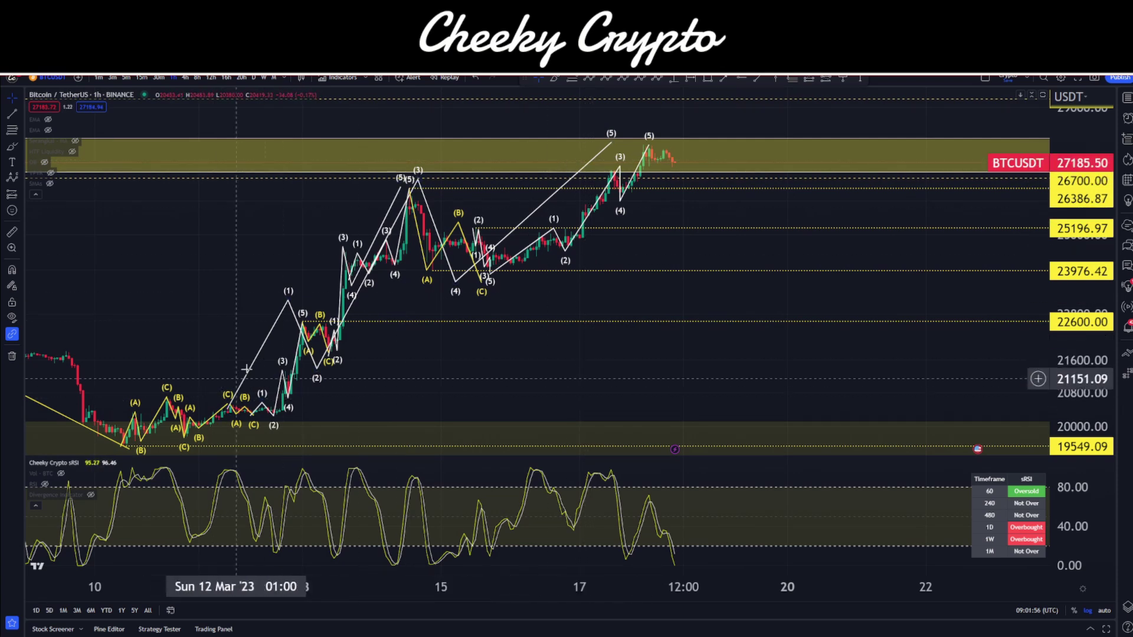
{"action": "left_click", "coordinate": [584, 171]}
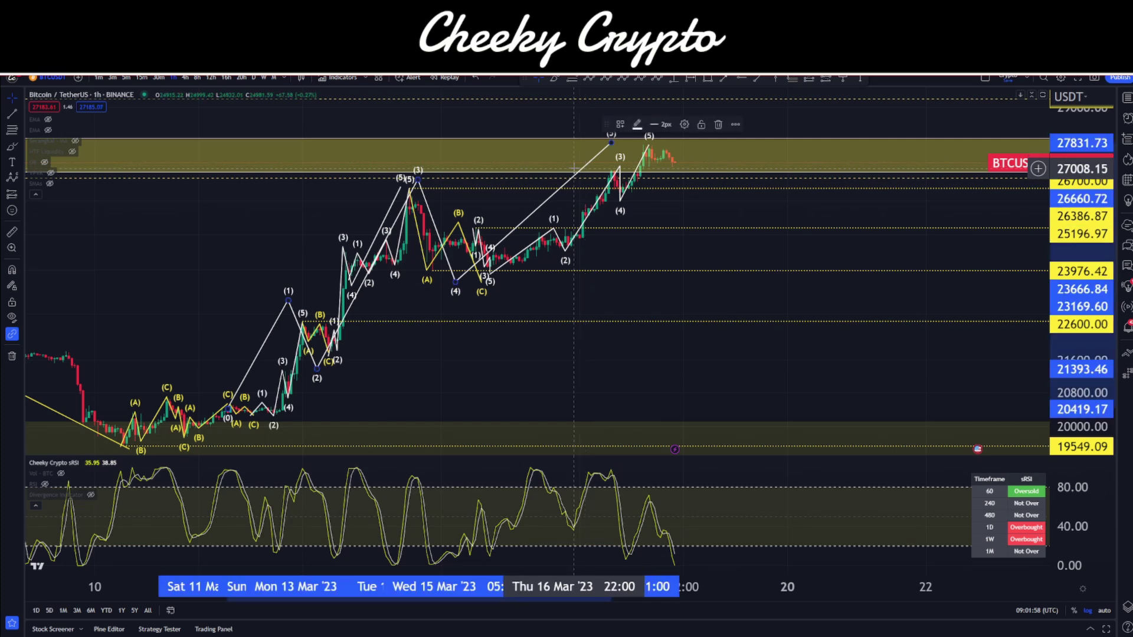
{"action": "key", "text": "Delete"}
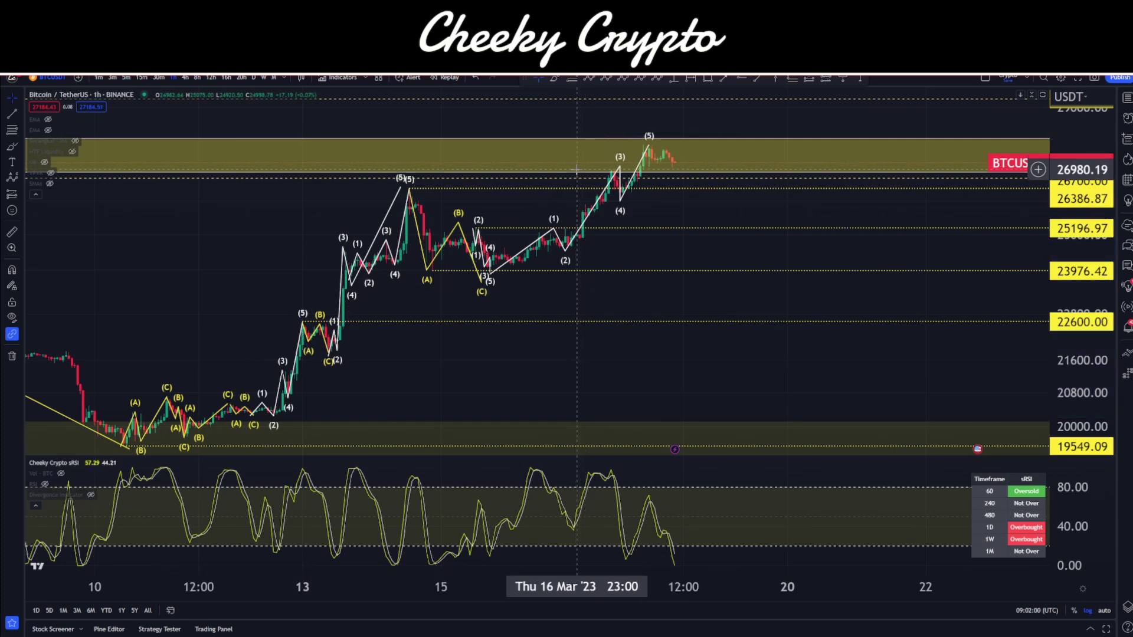
- Try a large ABC count from 20472.12 up to the 14 March high, down to (B) 22883.40 and up past the supply zone
{"action": "left_click", "coordinate": [591, 78]}
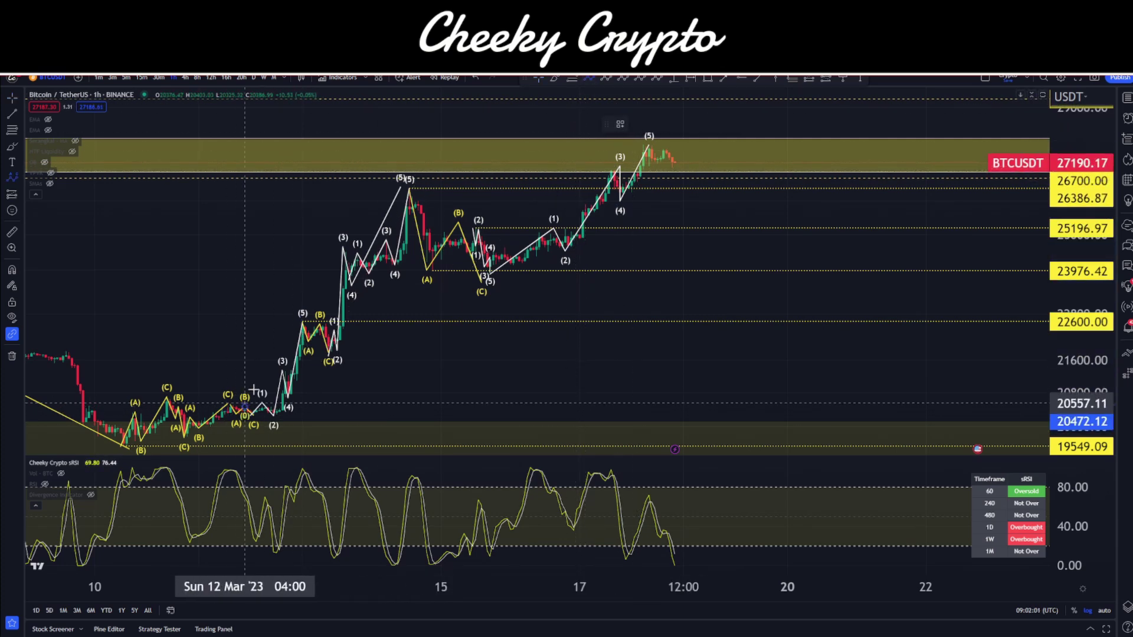
{"action": "left_click", "coordinate": [389, 178]}
{"action": "left_click", "coordinate": [470, 311]}
{"action": "left_click", "coordinate": [725, 102]}
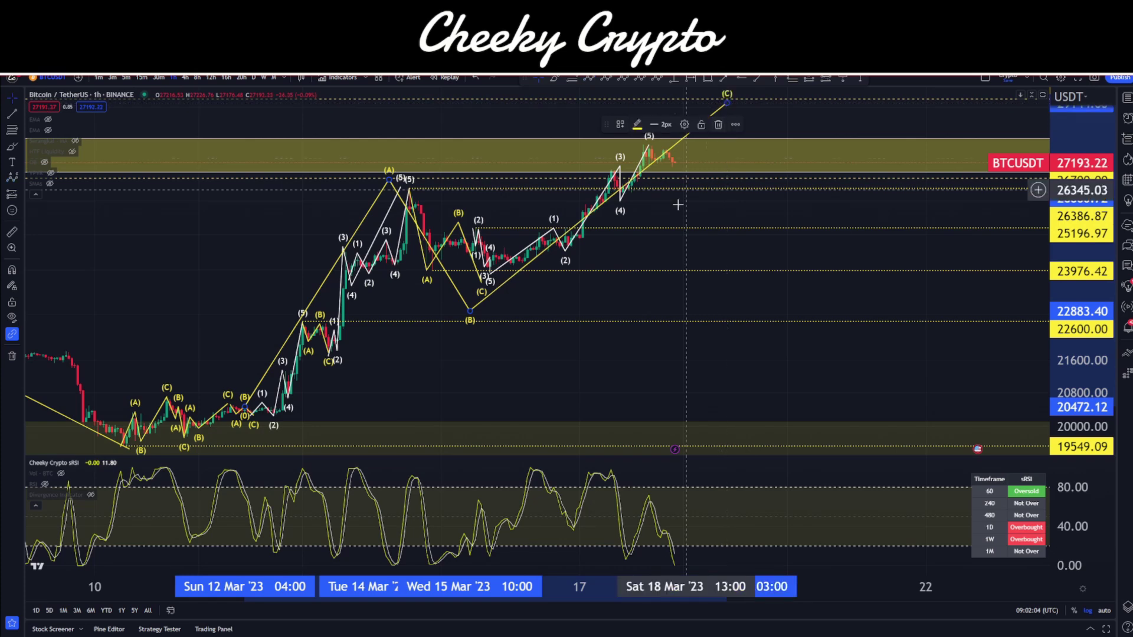
{"action": "key", "text": "Delete"}
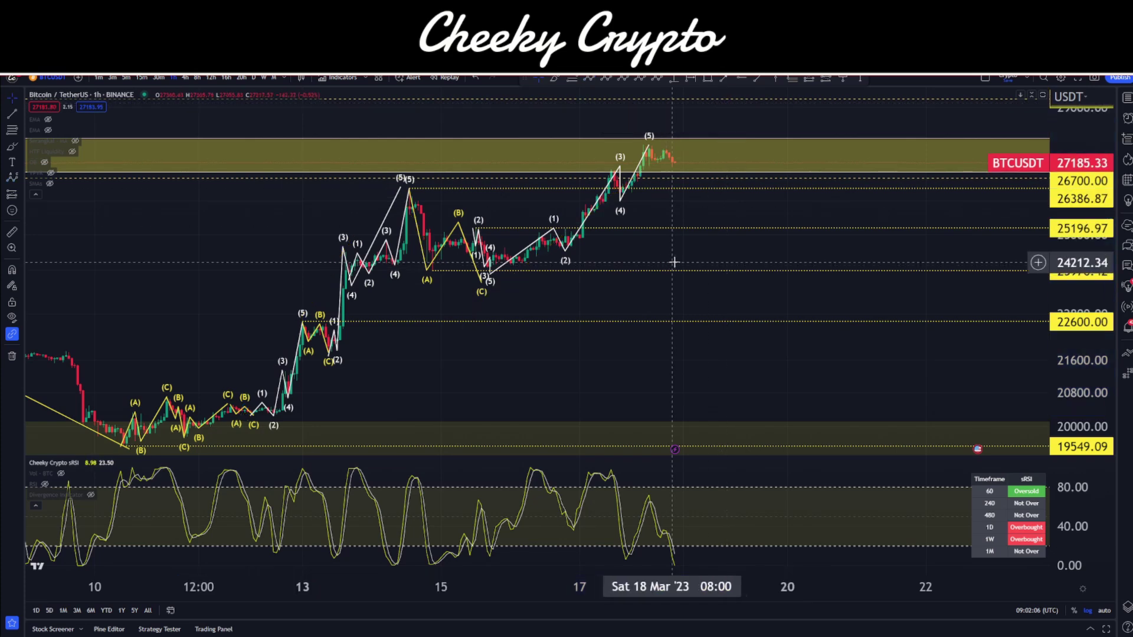
- Examine the wider hourly wave structure from December 2022 to March 2023, including the older demand and supply zones and the recent supply zone
{"action": "left_click_drag", "start_coordinate": [689, 199], "coordinate": [640, 217]}
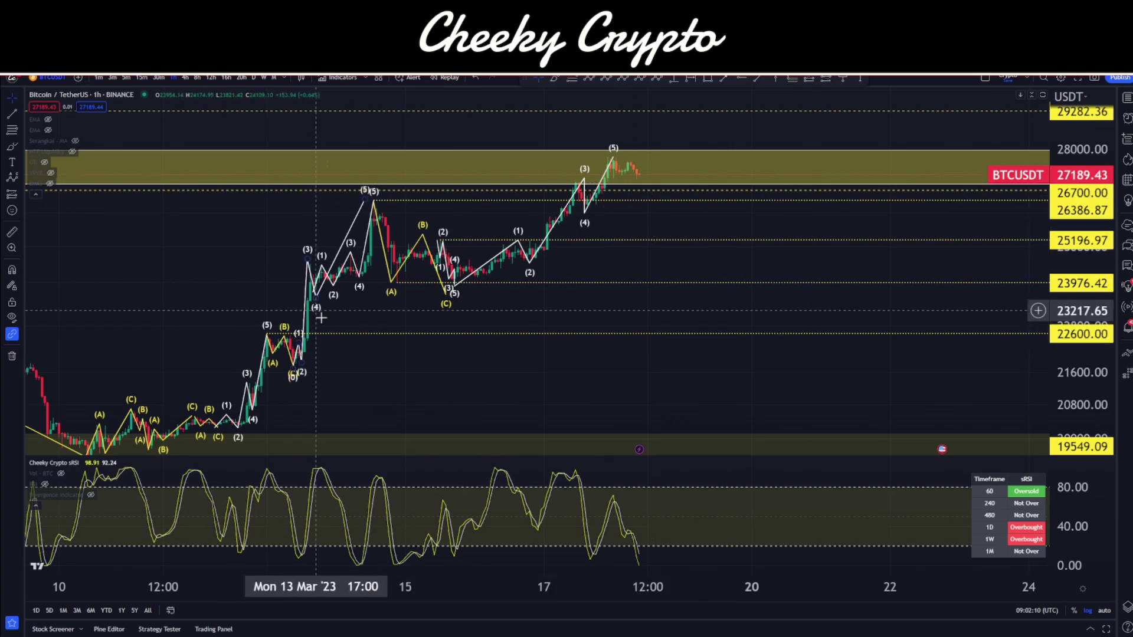
{"action": "left_click_drag", "start_coordinate": [399, 374], "coordinate": [354, 364]}
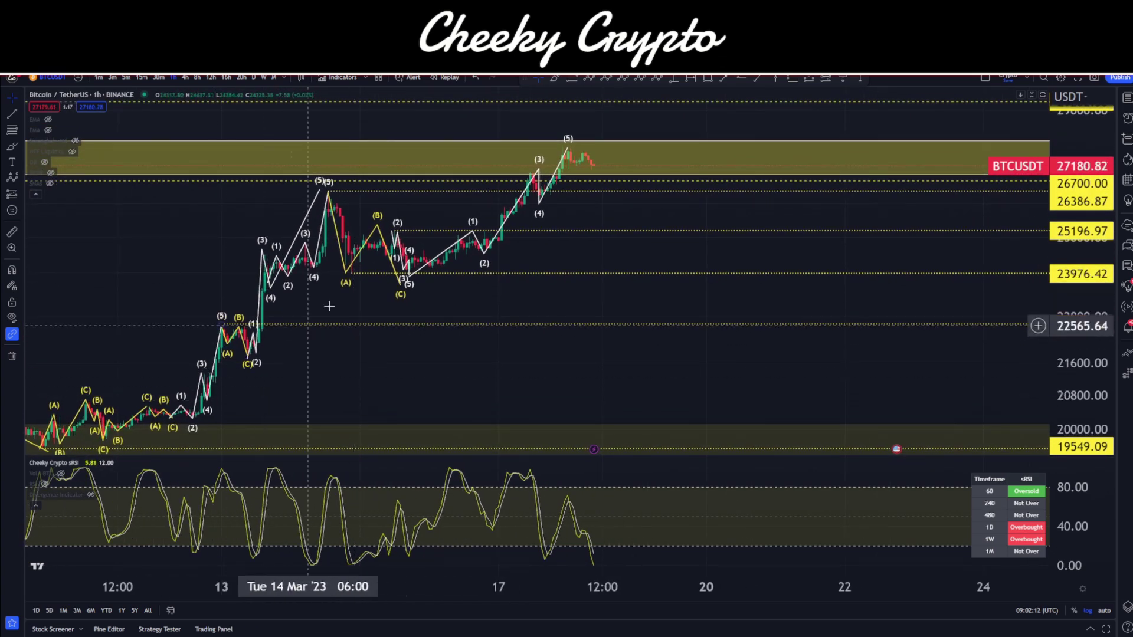
{"action": "left_click_drag", "start_coordinate": [603, 317], "coordinate": [600, 291]}
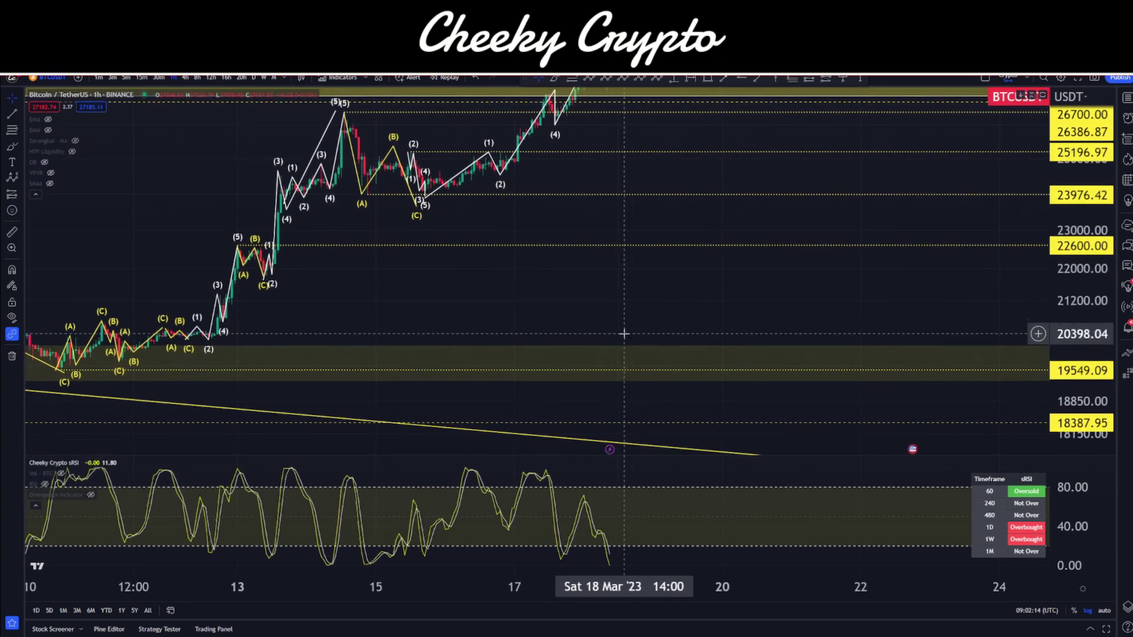
{"action": "scroll", "coordinate": [638, 309], "scroll_direction": "down", "scroll_amount": 5}
{"action": "left_click_drag", "start_coordinate": [821, 306], "coordinate": [594, 317]}
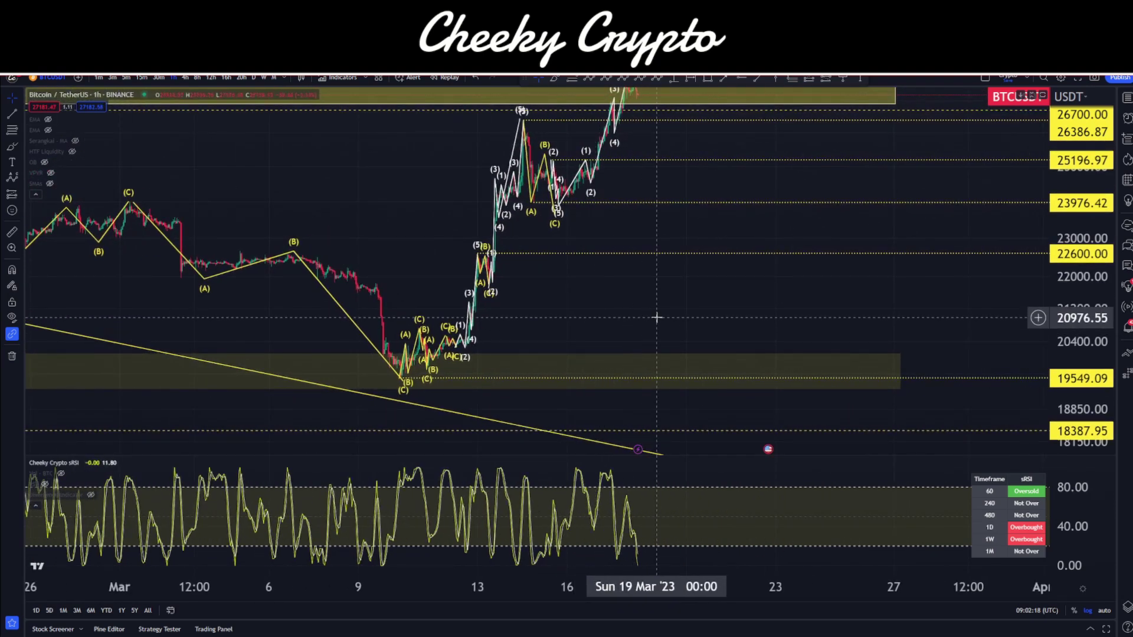
{"action": "scroll", "coordinate": [595, 262], "scroll_direction": "down", "scroll_amount": 10}
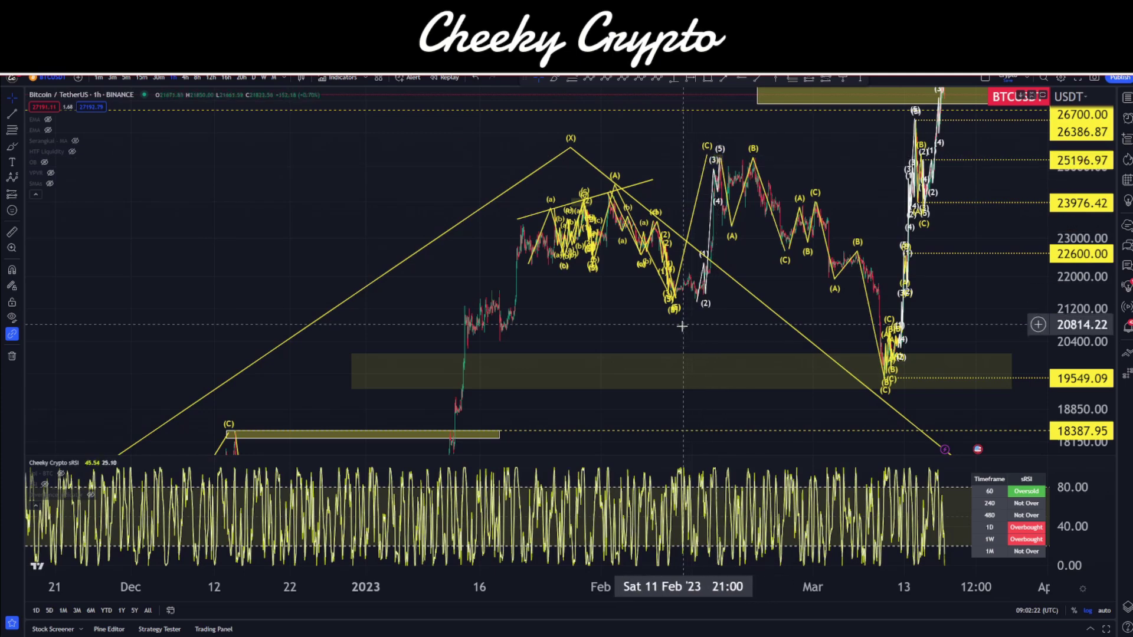
{"action": "left_click_drag", "start_coordinate": [759, 289], "coordinate": [730, 121]}
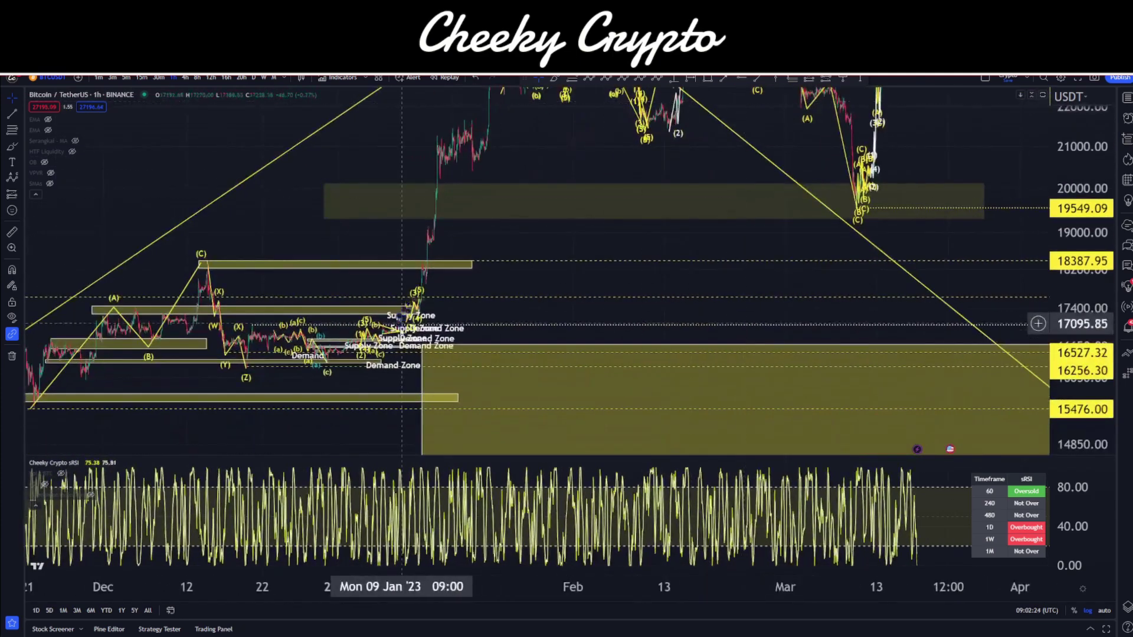
{"action": "left_click_drag", "start_coordinate": [567, 191], "coordinate": [488, 389]}
{"action": "left_click_drag", "start_coordinate": [834, 305], "coordinate": [716, 355]}
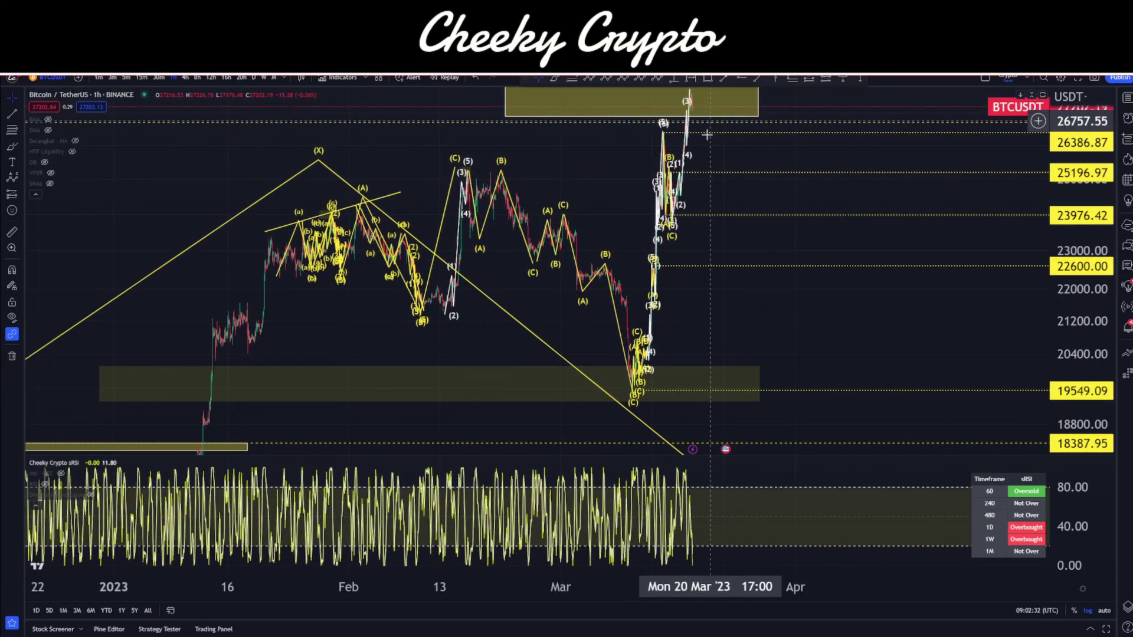
{"action": "left_click_drag", "start_coordinate": [721, 322], "coordinate": [721, 376]}
{"action": "left_click_drag", "start_coordinate": [482, 395], "coordinate": [498, 235]}
{"action": "left_click_drag", "start_coordinate": [1074, 160], "coordinate": [1074, 354]}
{"action": "scroll", "coordinate": [885, 333], "scroll_direction": "down", "scroll_amount": 2}
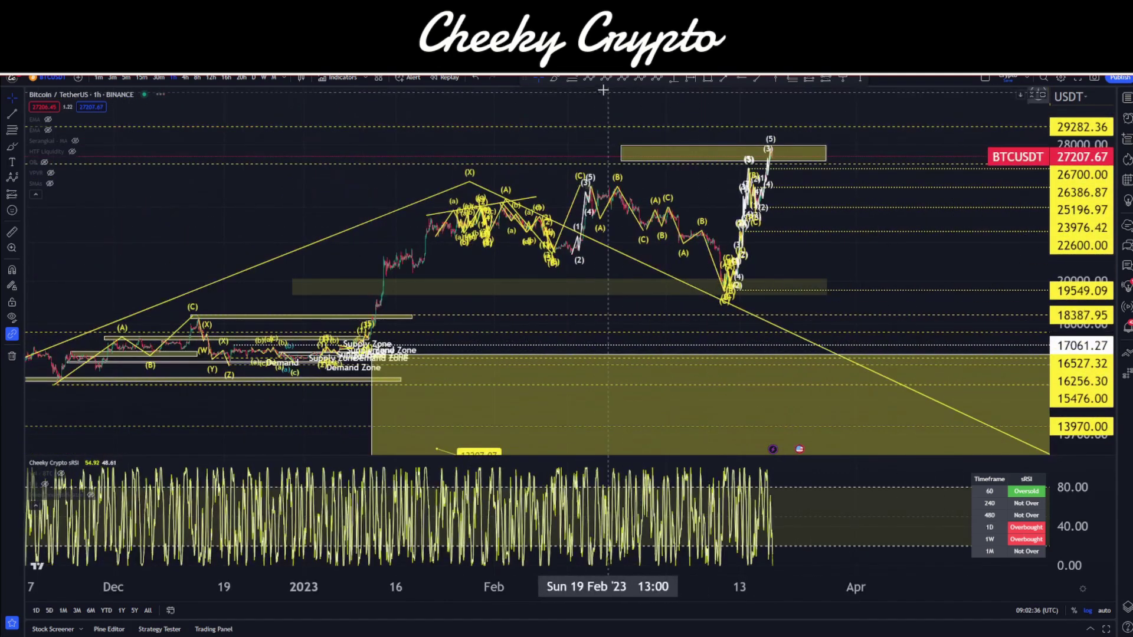
- Try an ABC count from the 2 January low at 16067.70 through (A) 24650.38 and (B) 18517.90 to (C) 28534.68
{"action": "left_click", "coordinate": [309, 368]}
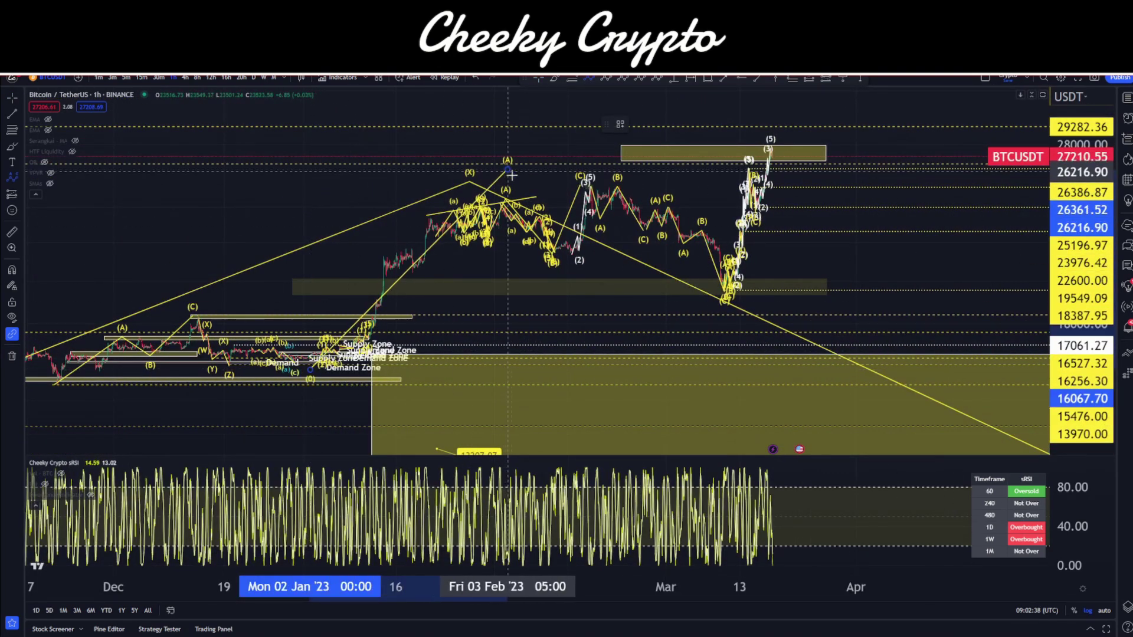
{"action": "left_click", "coordinate": [508, 170]}
{"action": "left_click", "coordinate": [671, 311]}
{"action": "left_click", "coordinate": [763, 138]}
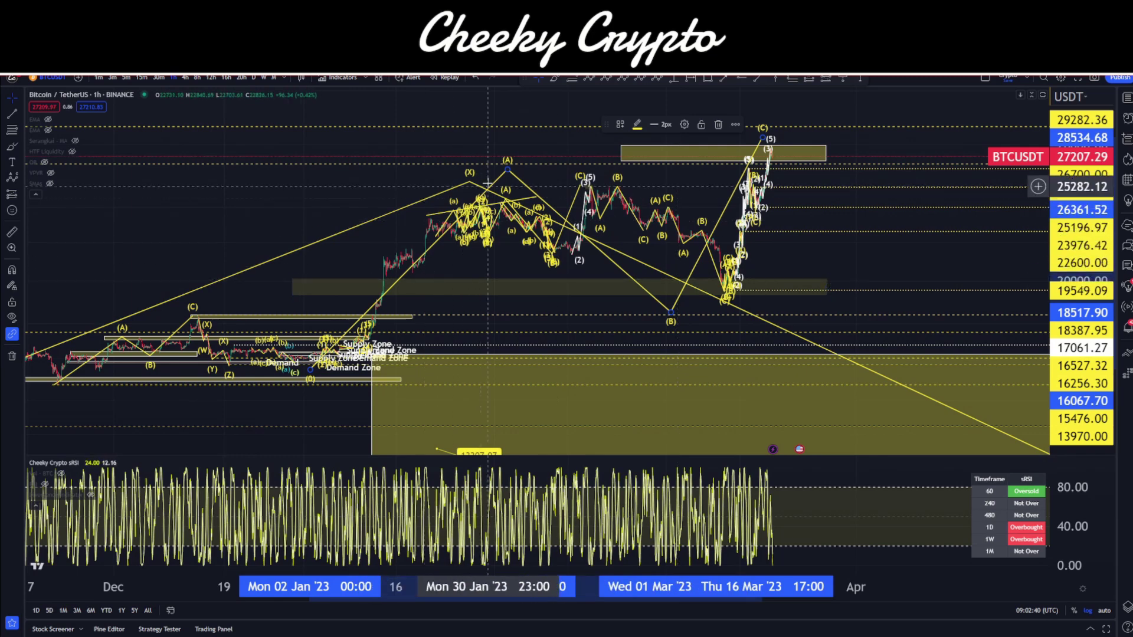
{"action": "left_click_drag", "start_coordinate": [507, 171], "coordinate": [442, 208]}
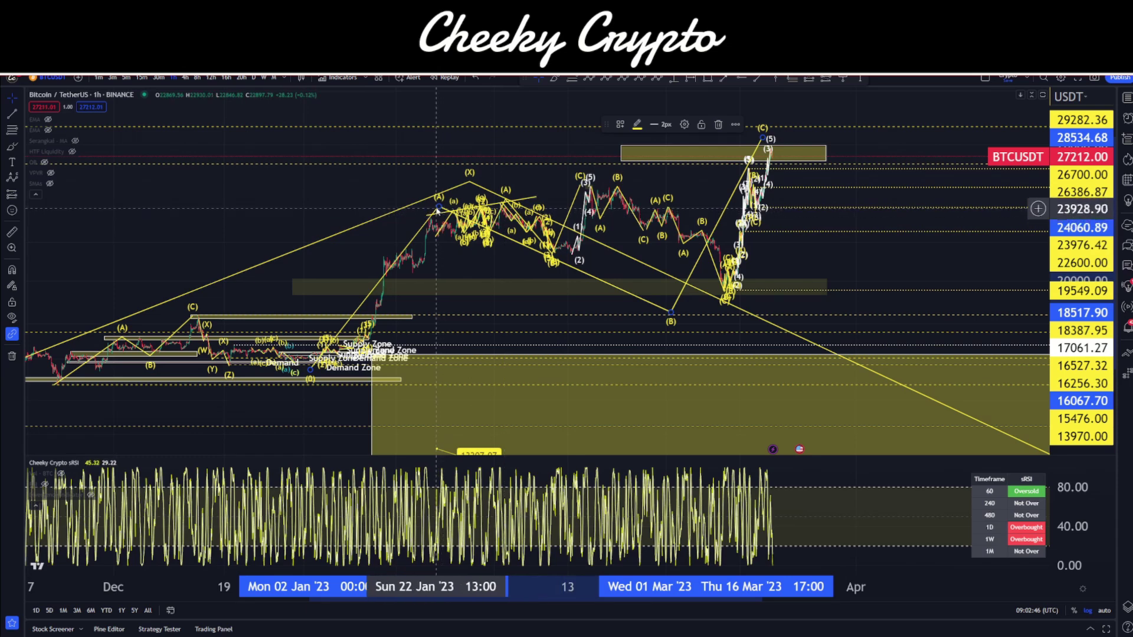
{"action": "left_click_drag", "start_coordinate": [437, 209], "coordinate": [493, 200]}
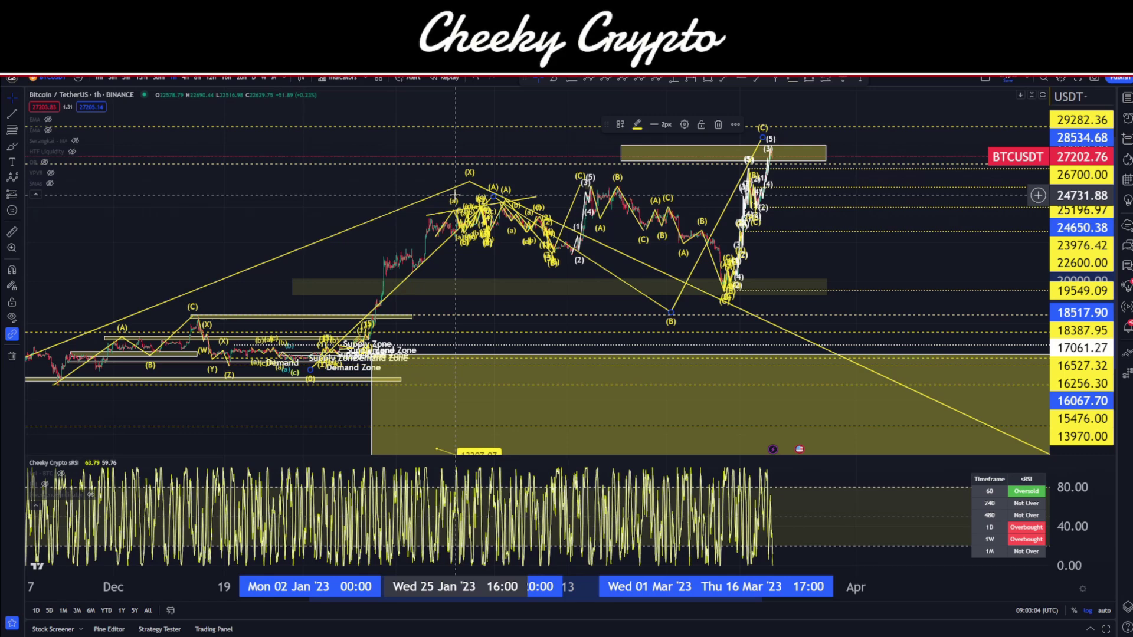
- Check the Demand Zone / Supply Zone area on the daily chart, and return to the hourly wave chart
{"action": "left_click", "coordinate": [475, 9]}
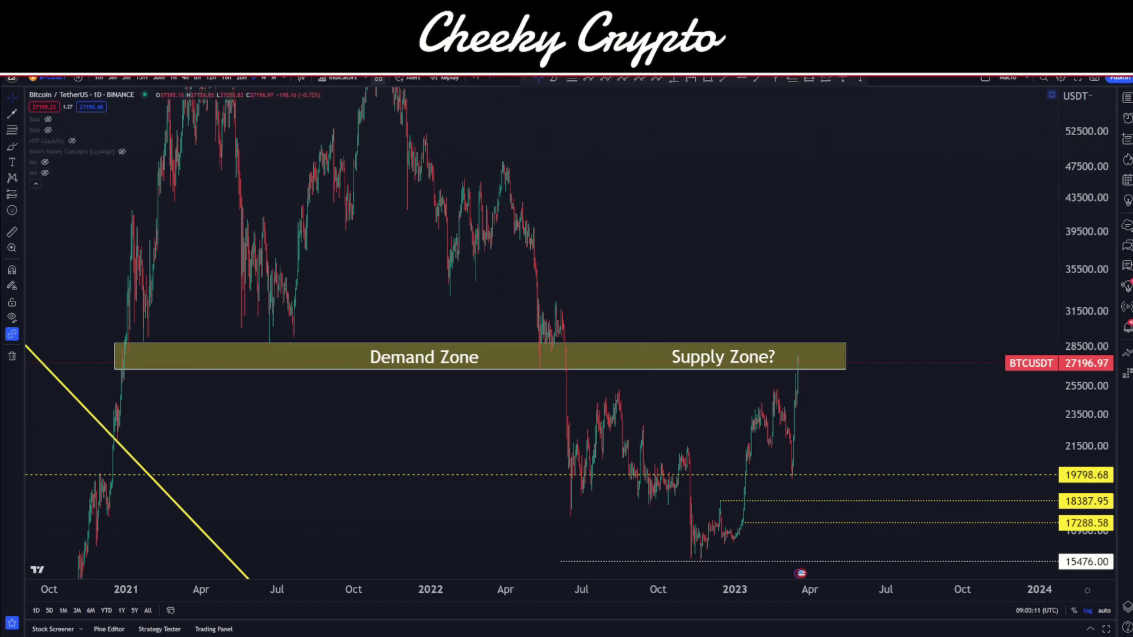
{"action": "key", "text": "ctrl+Tab"}
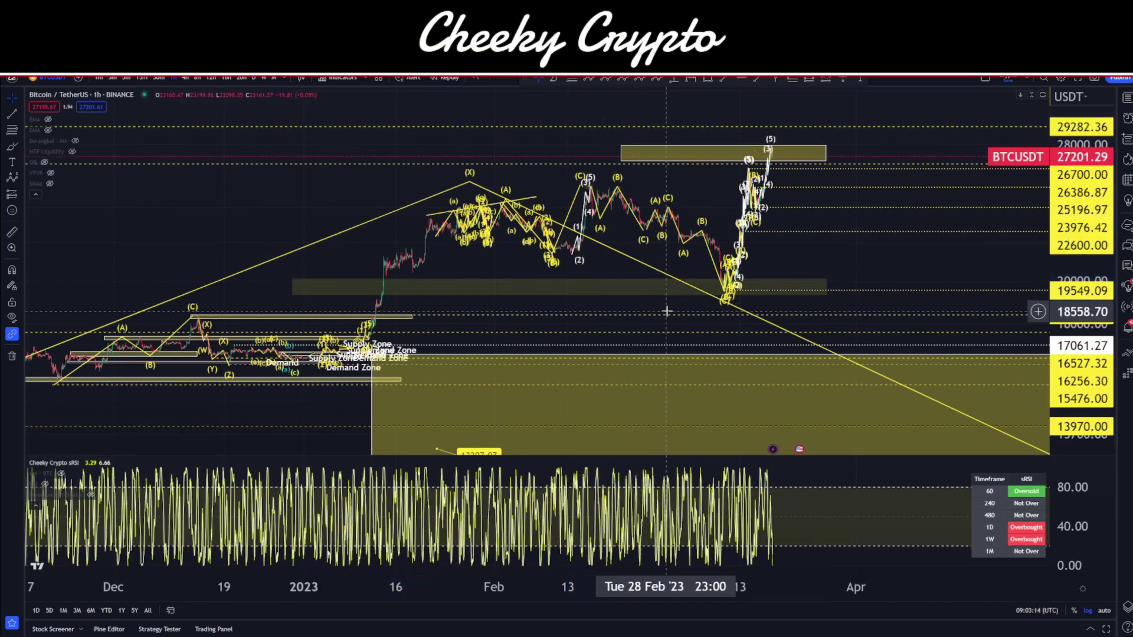
{"action": "scroll", "coordinate": [697, 247], "scroll_direction": "right", "scroll_amount": 5}
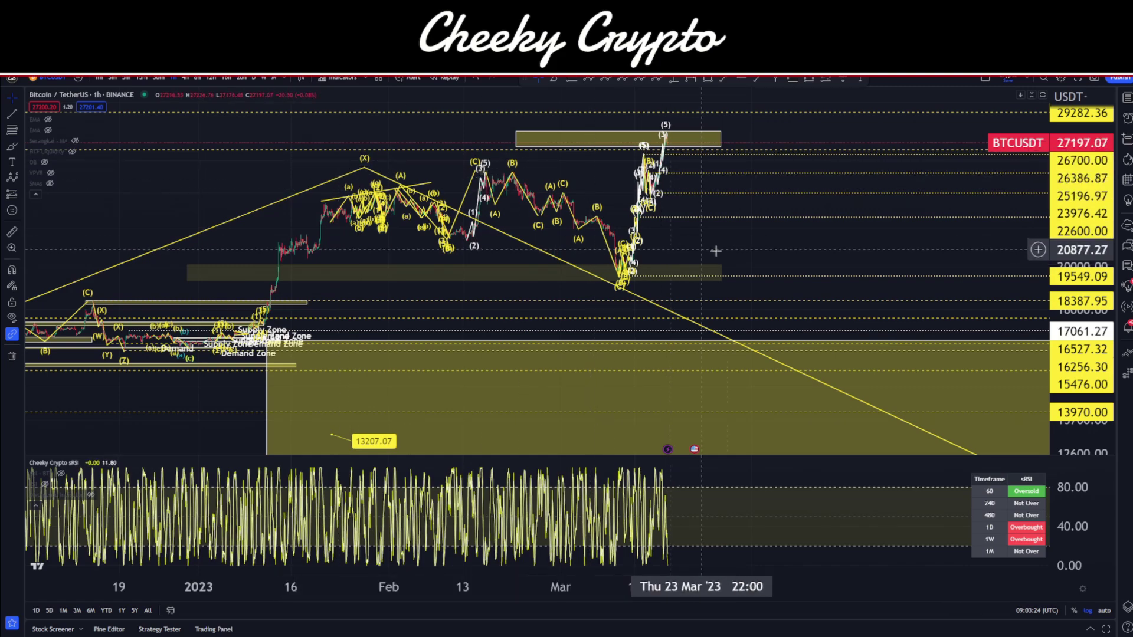
- Inspect the March rally's hourly wave count closely, from the 19549.09 low up to wave (5) in the supply zone
{"action": "scroll", "coordinate": [674, 259], "scroll_direction": "up", "scroll_amount": 4}
{"action": "left_click_drag", "start_coordinate": [464, 254], "coordinate": [789, 312]}
{"action": "scroll", "coordinate": [789, 312], "scroll_direction": "up", "scroll_amount": 7}
{"action": "left_click_drag", "start_coordinate": [510, 300], "coordinate": [918, 313]}
{"action": "scroll", "coordinate": [918, 312], "scroll_direction": "up", "scroll_amount": 4}
{"action": "left_click_drag", "start_coordinate": [708, 311], "coordinate": [888, 304]}
{"action": "left_click_drag", "start_coordinate": [1080, 333], "coordinate": [1080, 252]}
{"action": "left_click_drag", "start_coordinate": [773, 305], "coordinate": [870, 293]}
{"action": "scroll", "coordinate": [870, 293], "scroll_direction": "up", "scroll_amount": 2}
{"action": "left_click_drag", "start_coordinate": [734, 298], "coordinate": [860, 311]}
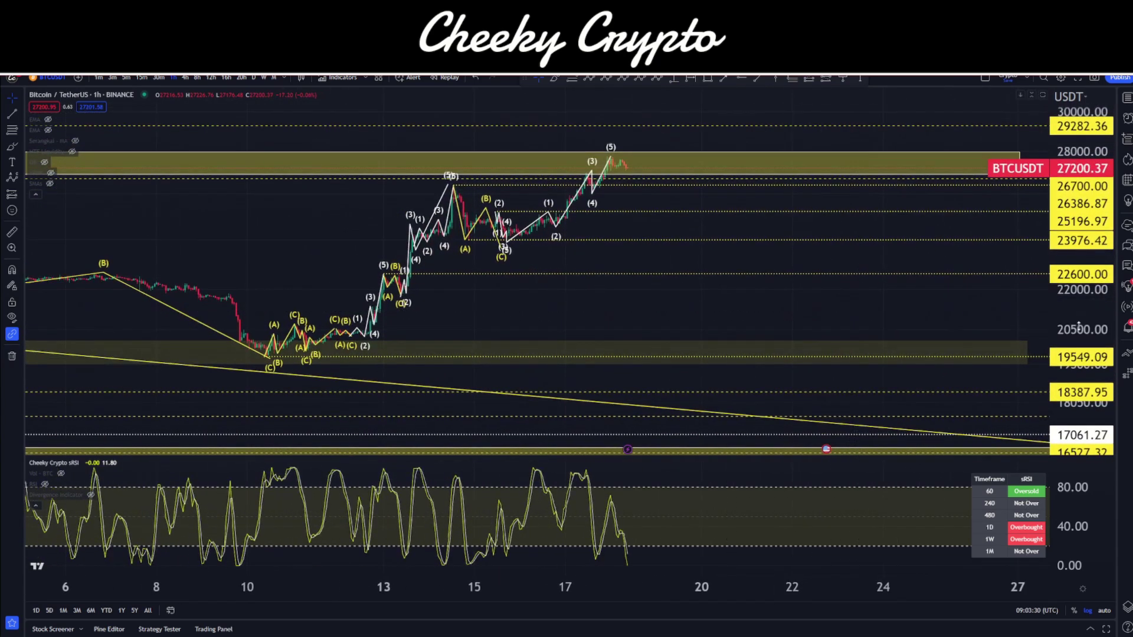
{"action": "left_click_drag", "start_coordinate": [1080, 324], "coordinate": [1080, 275]}
{"action": "left_click_drag", "start_coordinate": [943, 300], "coordinate": [936, 316]}
{"action": "left_click_drag", "start_coordinate": [1080, 333], "coordinate": [1080, 314]}
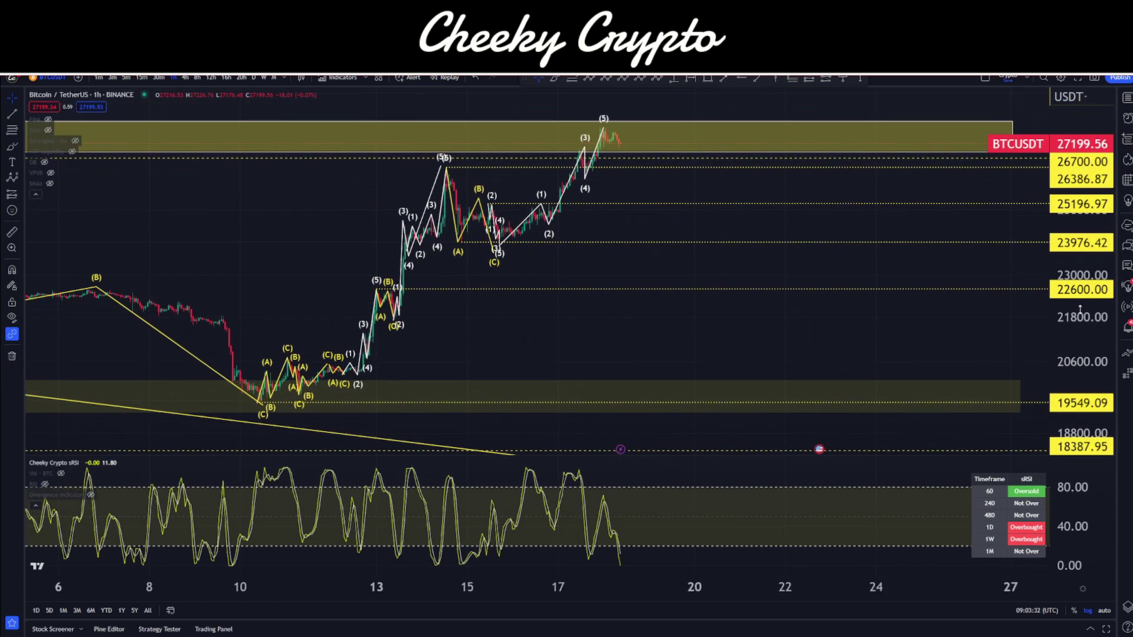
- Switch to the hourly BTCUSDT chart that shows the Smart Money Concepts indicator
{"action": "left_click_drag", "start_coordinate": [934, 354], "coordinate": [936, 357]}
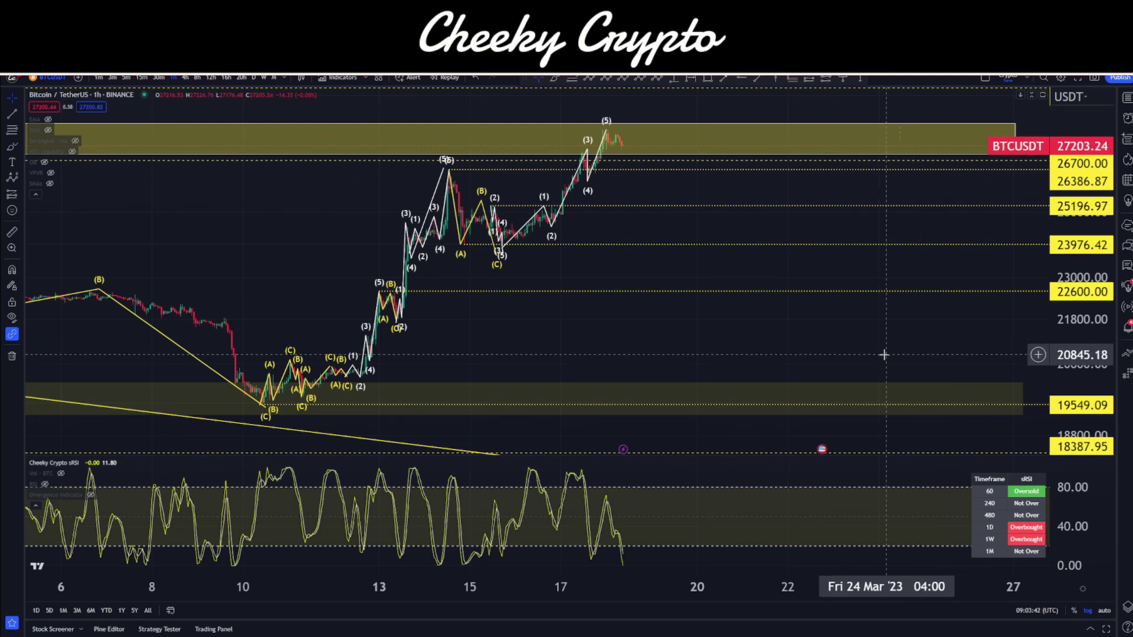
{"action": "key", "text": "ctrl+Tab"}
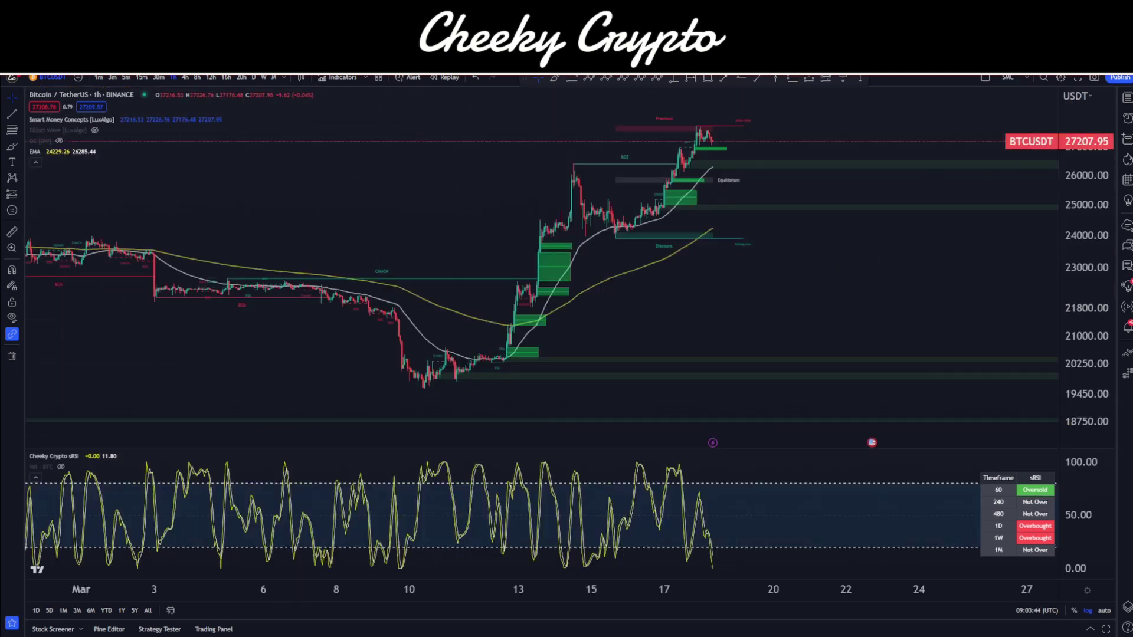
- Circle the bullish CHoCH and BOS labels with the Brush, sketch an upward arrow between them, and undo all three marks
{"action": "left_click", "coordinate": [554, 80]}
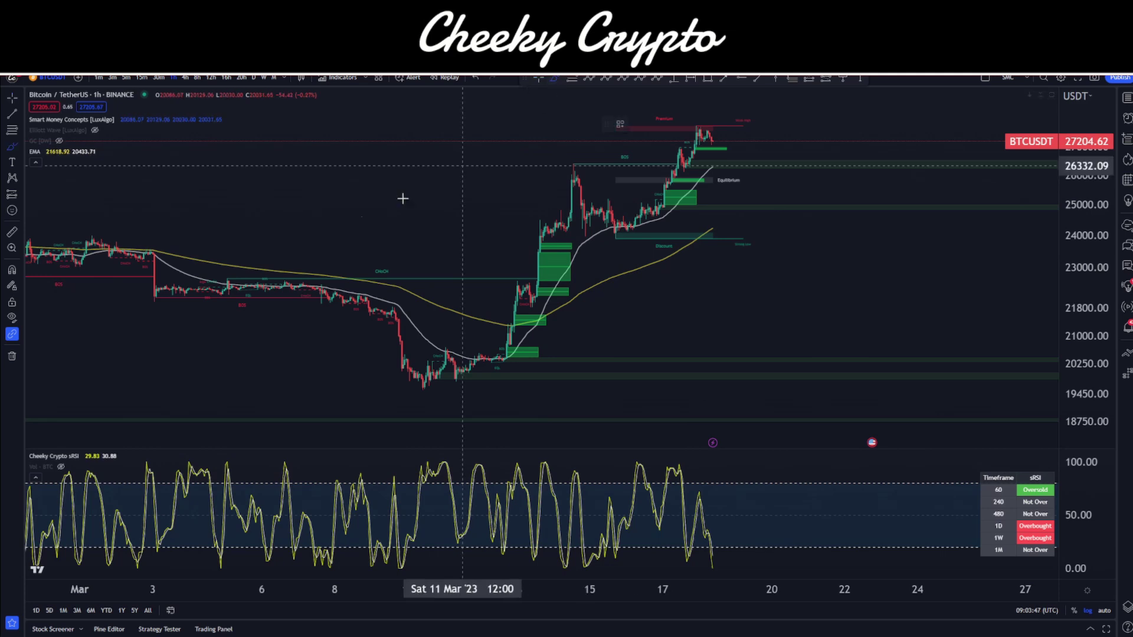
{"action": "left_click_drag", "start_coordinate": [351, 290], "coordinate": [344, 267]}
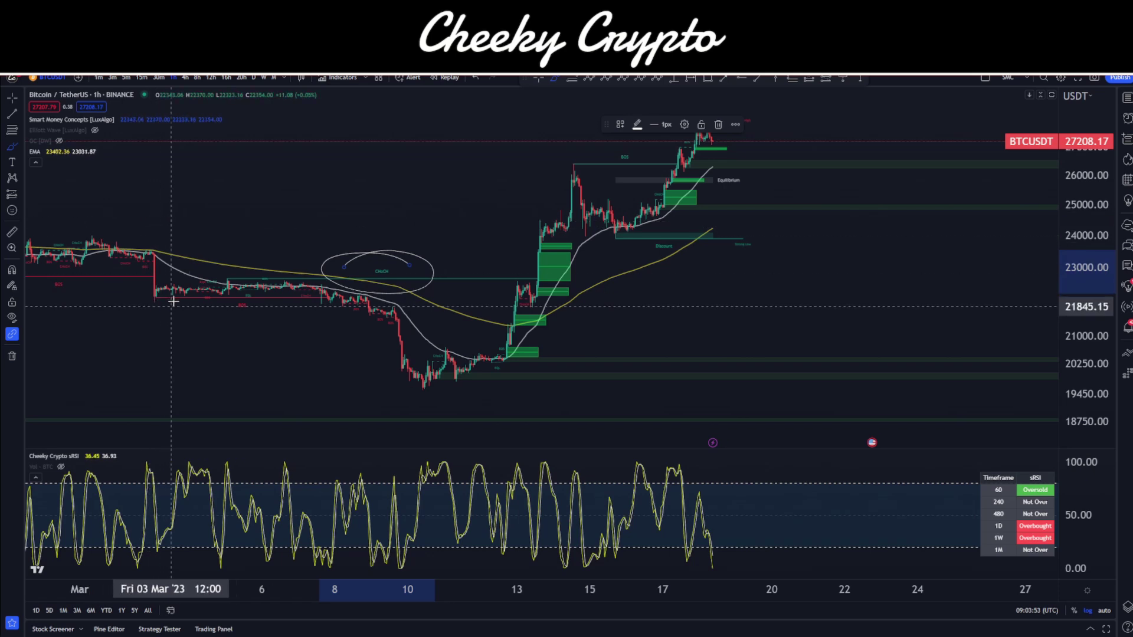
{"action": "mouse_move", "coordinate": [637, 153]}
{"action": "left_mouse_down"}
{"action": "mouse_move", "coordinate": [642, 163]}
{"action": "mouse_move", "coordinate": [576, 152]}
{"action": "left_mouse_up"}
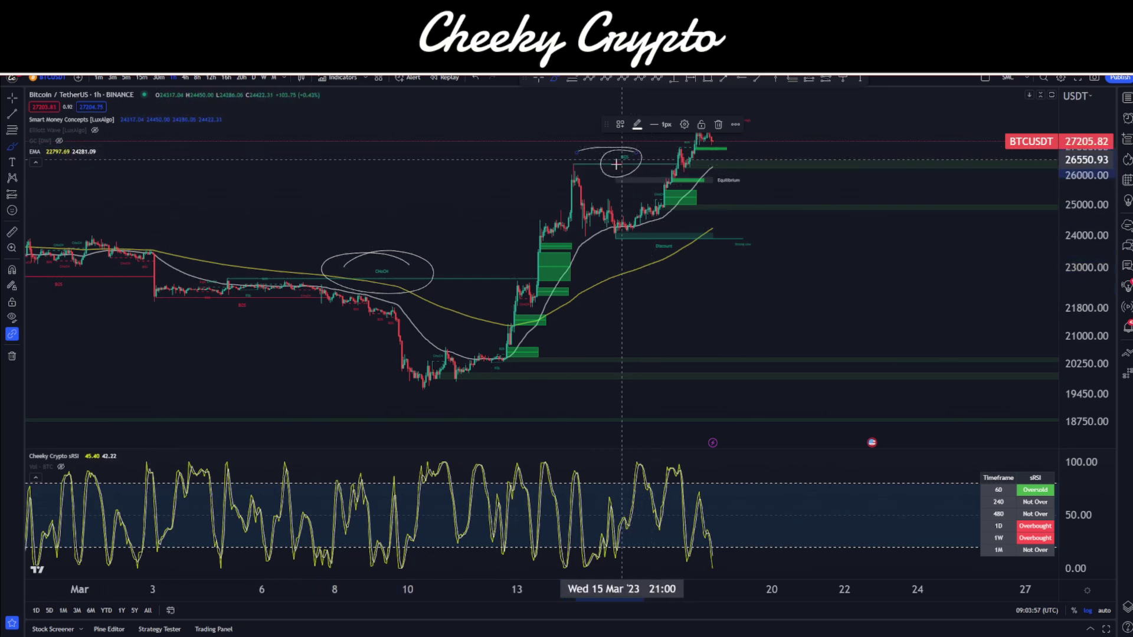
{"action": "left_click_drag", "start_coordinate": [462, 275], "coordinate": [506, 189]}
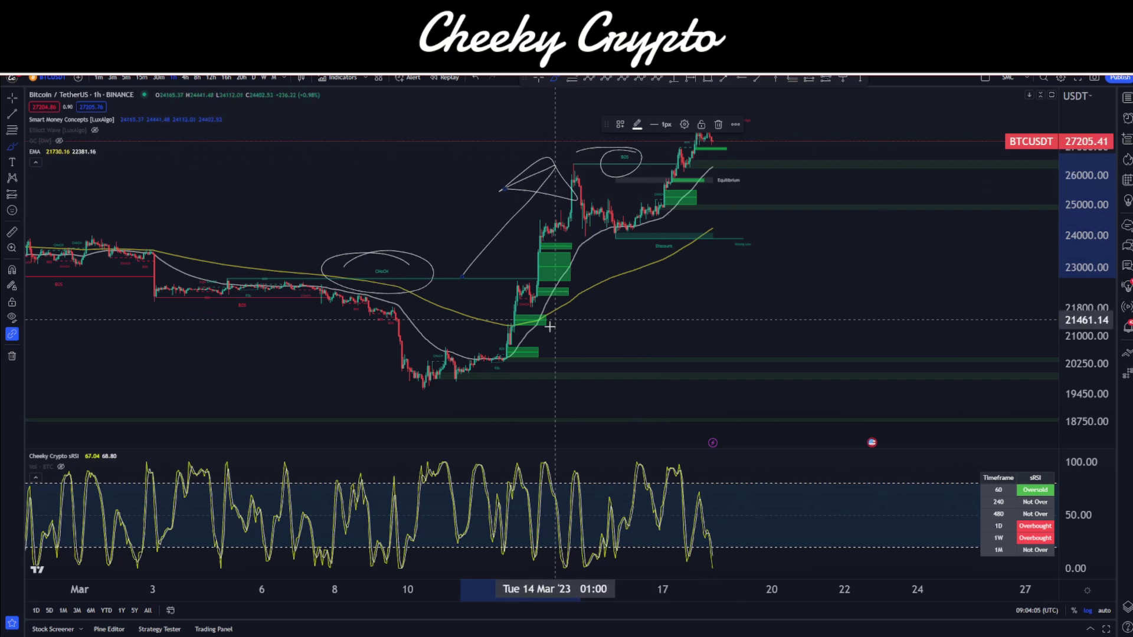
{"action": "key", "text": "ctrl+z"}
{"action": "key", "text": "ctrl+z"}
{"action": "key", "text": "ctrl+z"}
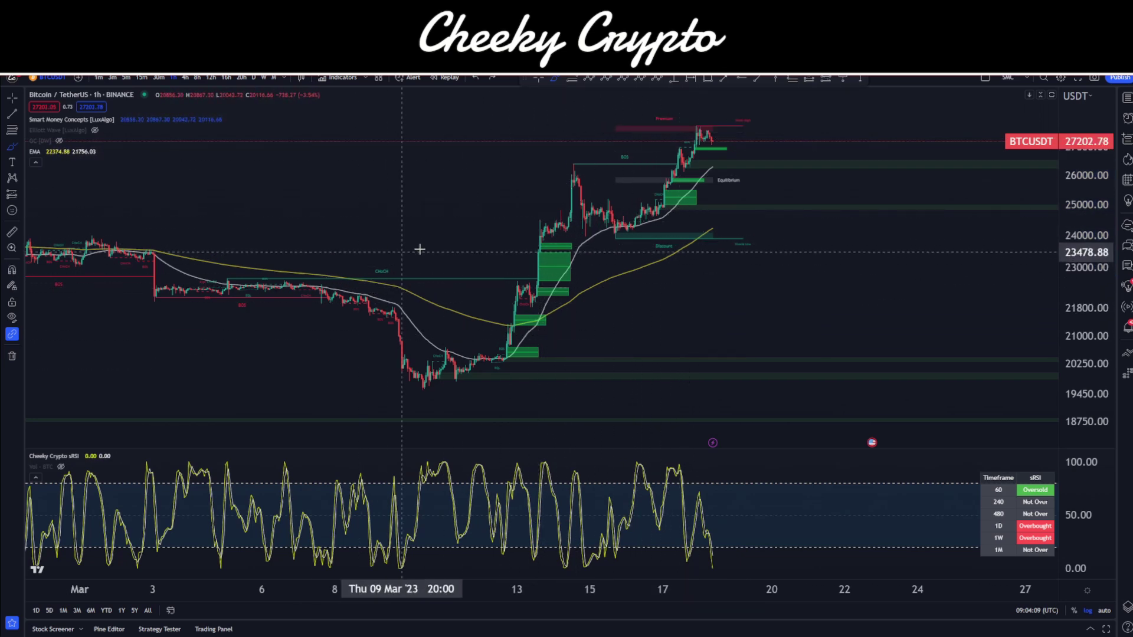
{"action": "mouse_move", "coordinate": [36, 122]}
{"action": "left_click", "coordinate": [12, 98]}
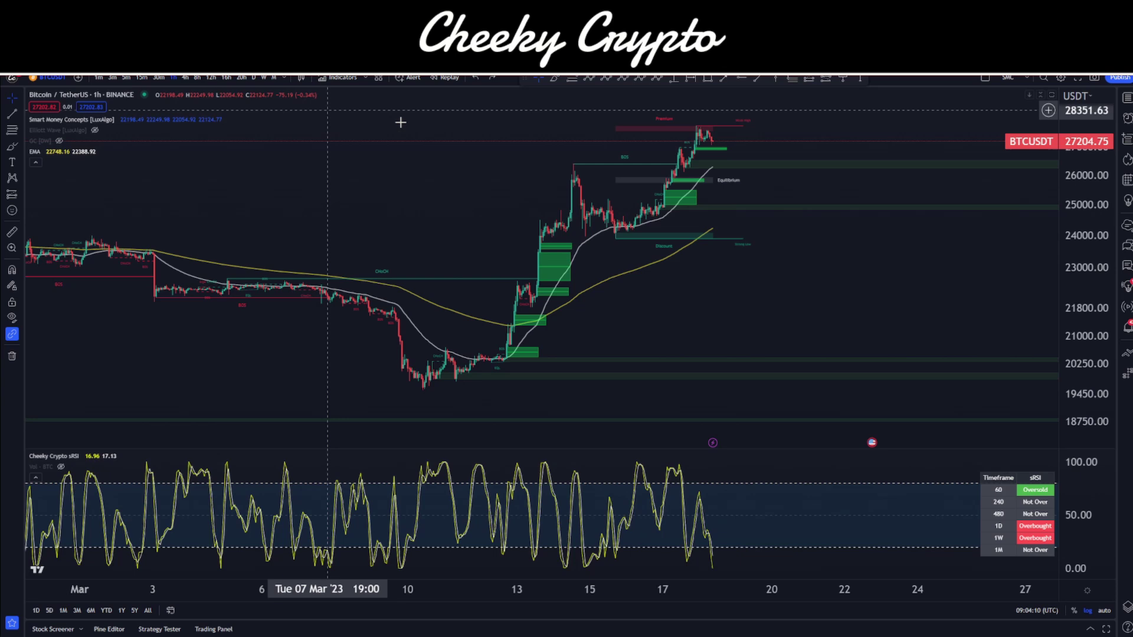
{"action": "left_click", "coordinate": [725, 78]}
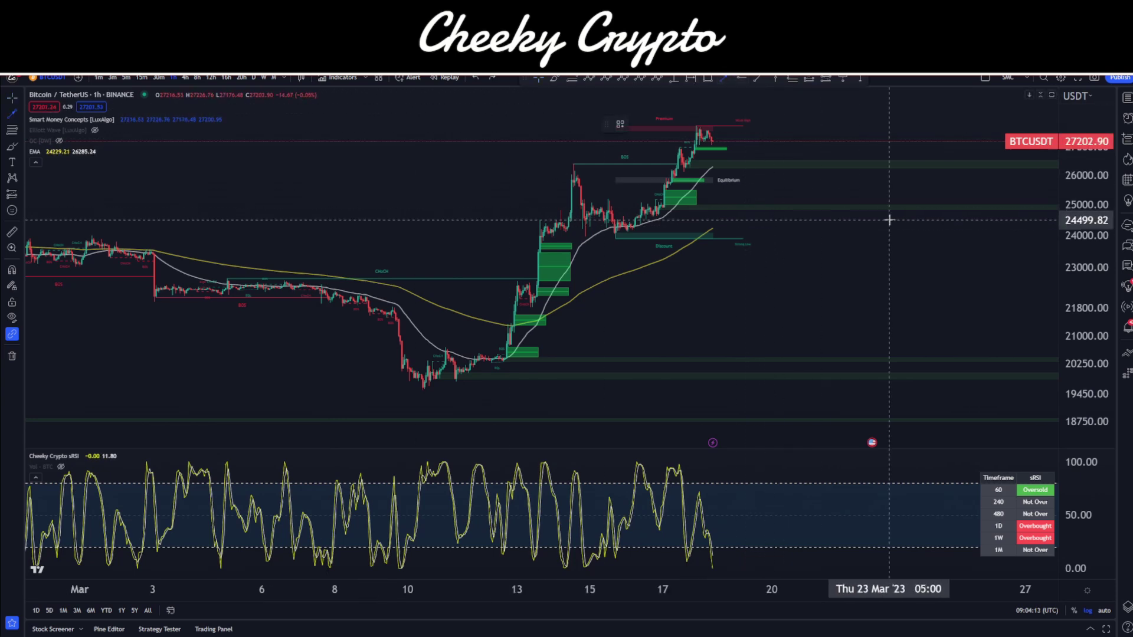
{"action": "left_click", "coordinate": [873, 275]}
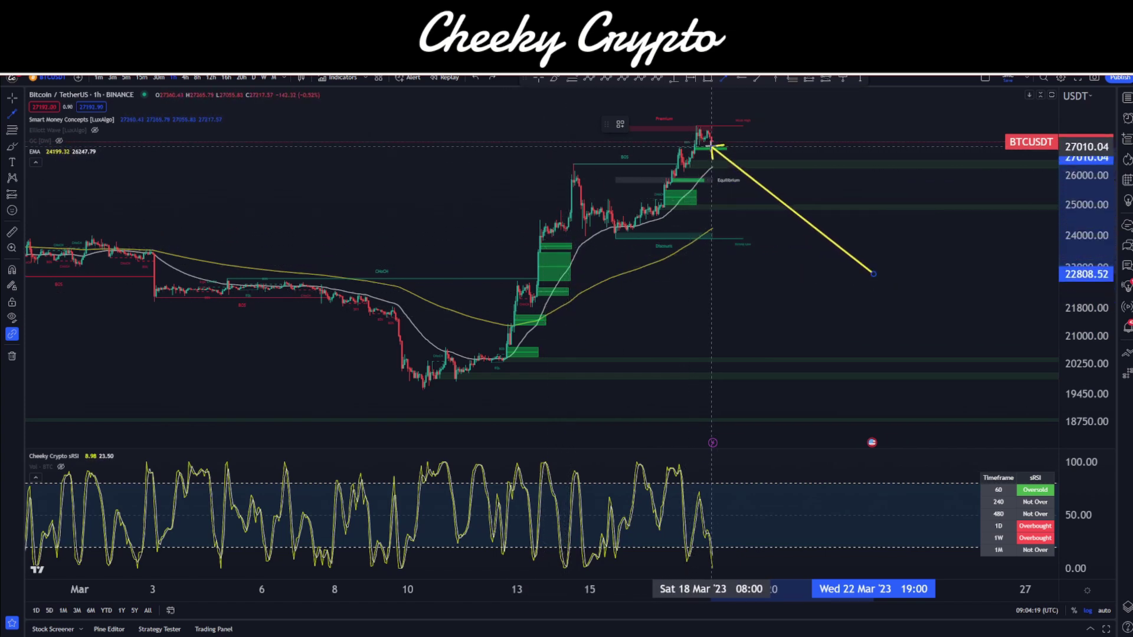
{"action": "key", "text": "Escape"}
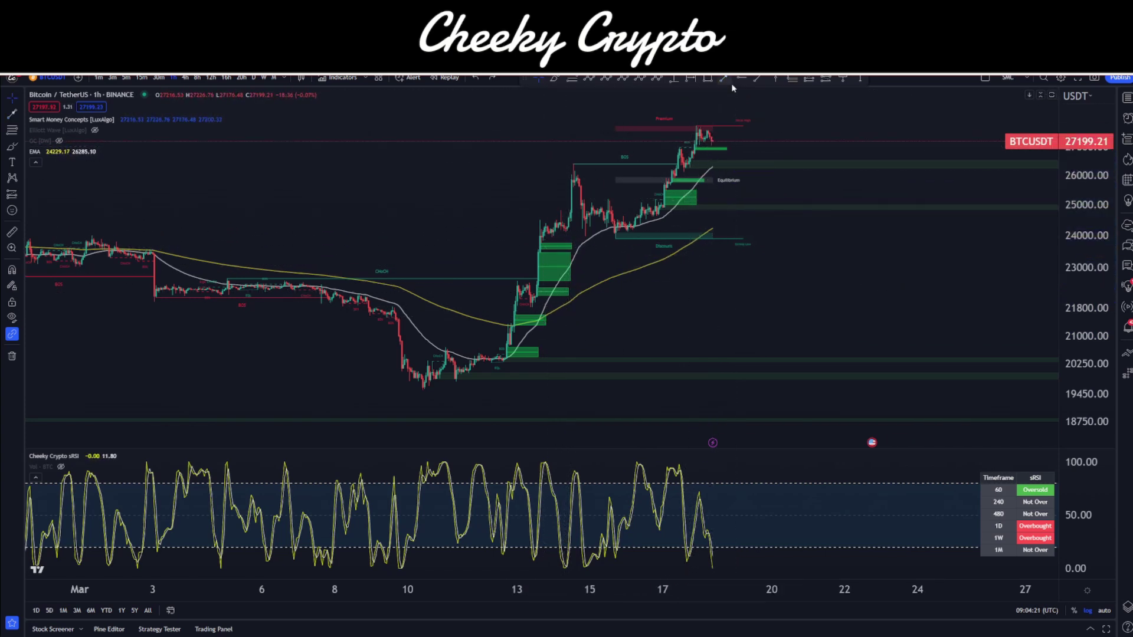
{"action": "left_click", "coordinate": [830, 300]}
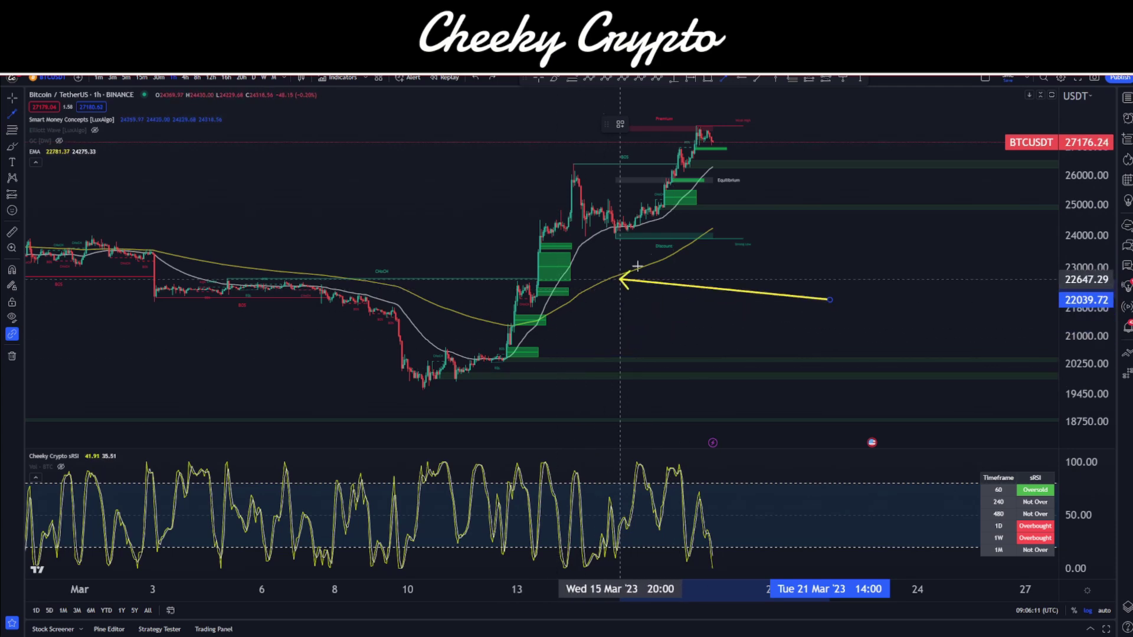
{"action": "scroll", "coordinate": [708, 286], "scroll_direction": "down", "scroll_amount": 8}
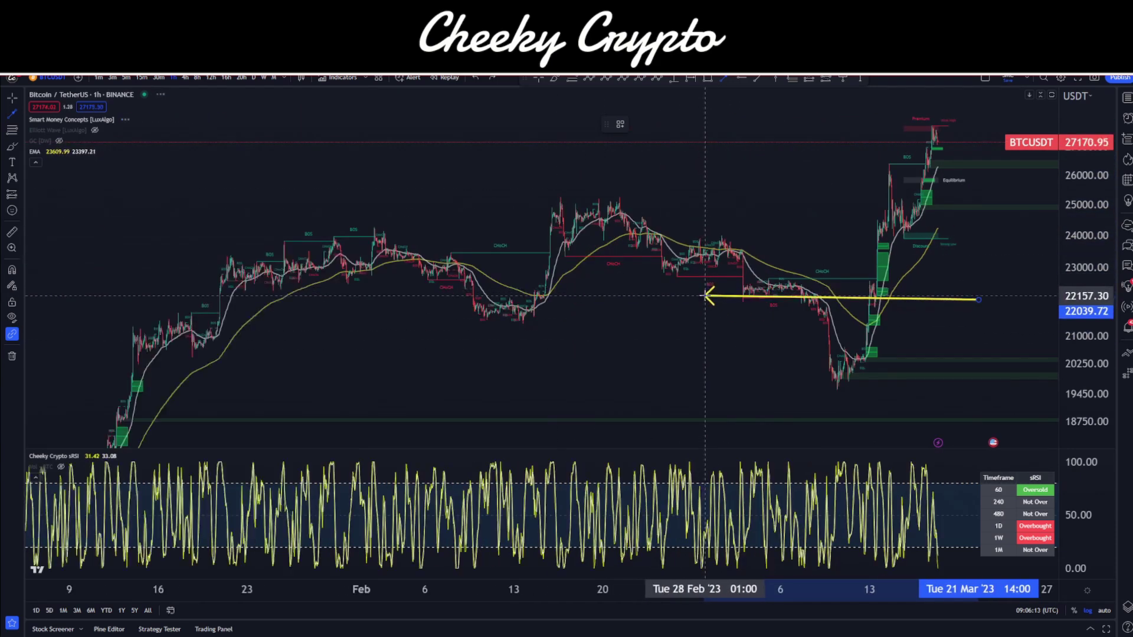
{"action": "scroll", "coordinate": [614, 359], "scroll_direction": "down", "scroll_amount": 6}
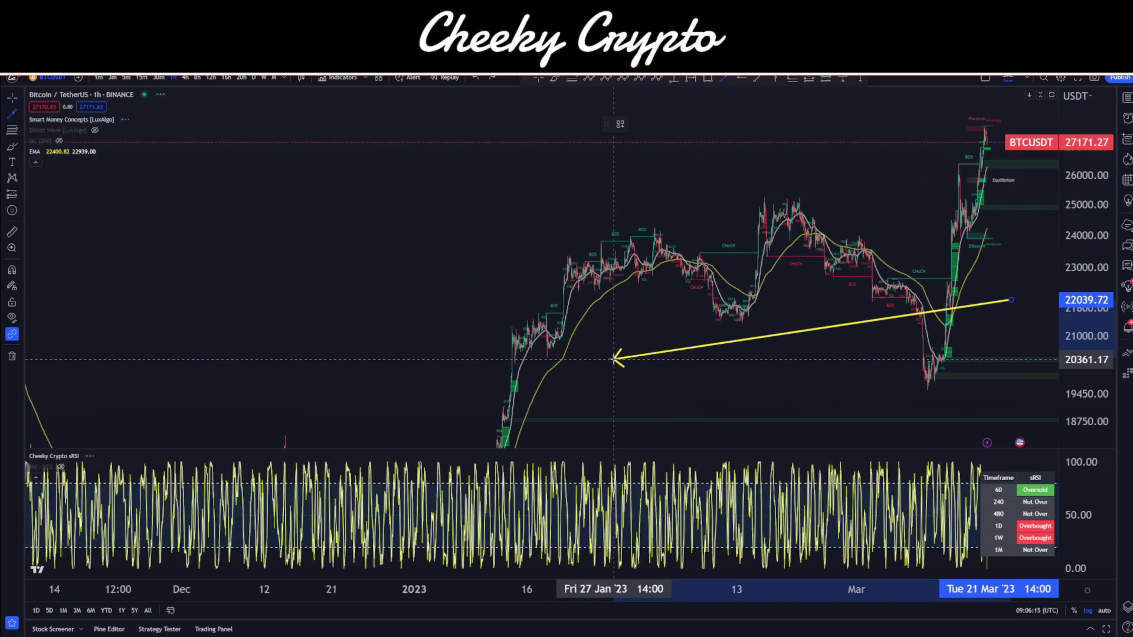
{"action": "key", "text": "Escape"}
- Examine the hourly CHoCH and BOS structure from the November 2022 low through January's rally to the March 2023 high
{"action": "left_click_drag", "start_coordinate": [721, 391], "coordinate": [737, 182]}
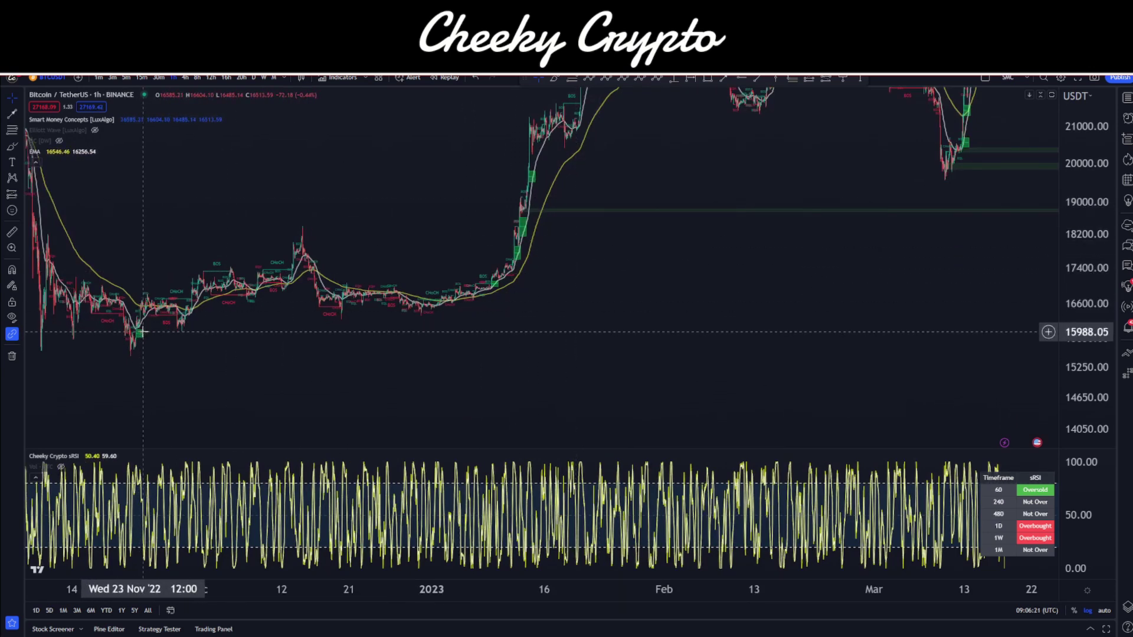
{"action": "left_click_drag", "start_coordinate": [339, 351], "coordinate": [344, 374]}
{"action": "left_click_drag", "start_coordinate": [593, 323], "coordinate": [513, 376]}
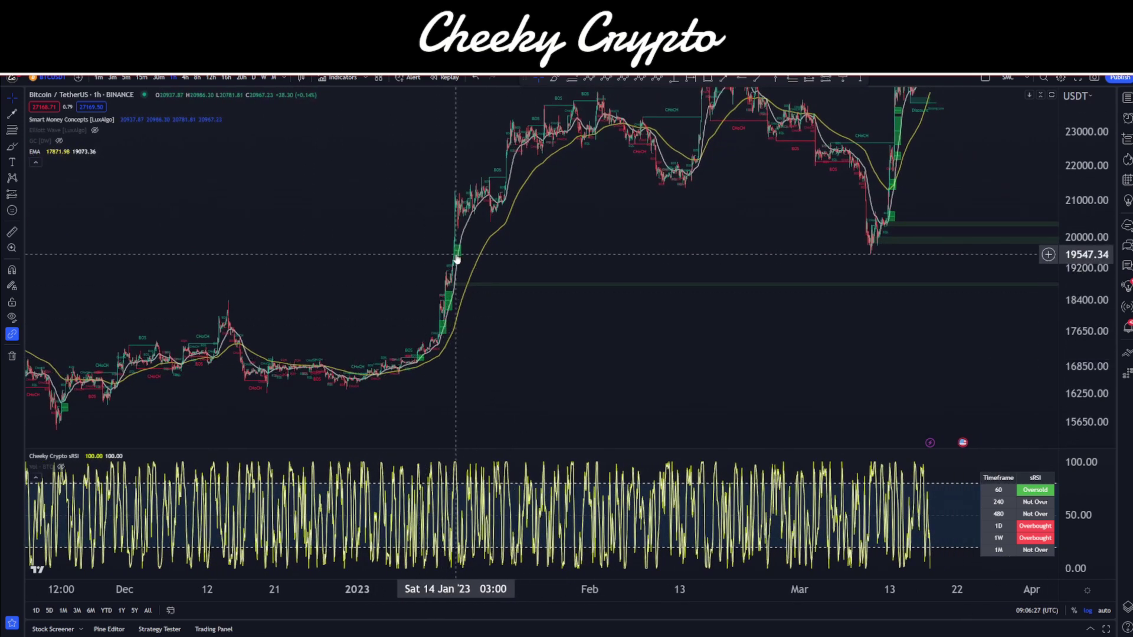
{"action": "scroll", "coordinate": [731, 258], "scroll_direction": "right", "scroll_amount": 4}
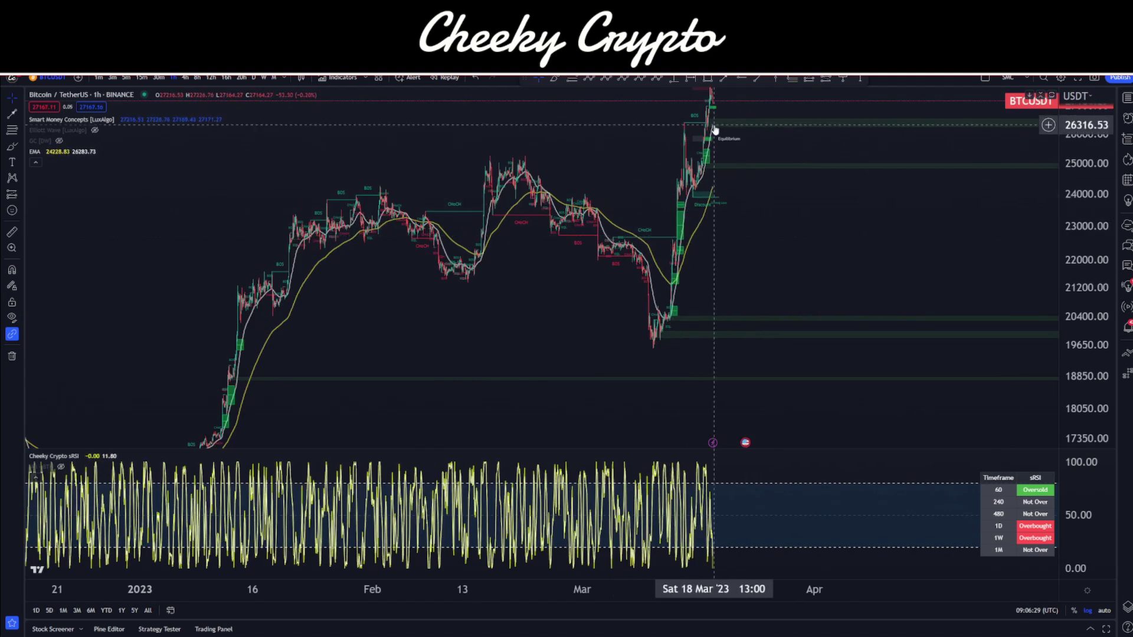
{"action": "left_click_drag", "start_coordinate": [538, 324], "coordinate": [597, 243]}
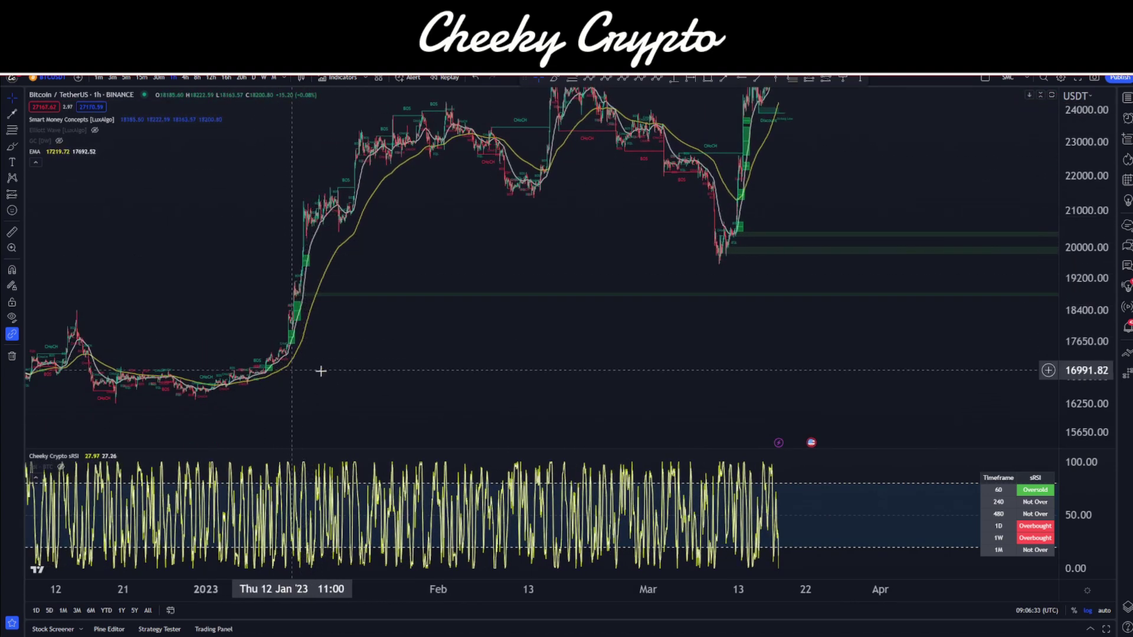
{"action": "left_click_drag", "start_coordinate": [809, 157], "coordinate": [815, 366]}
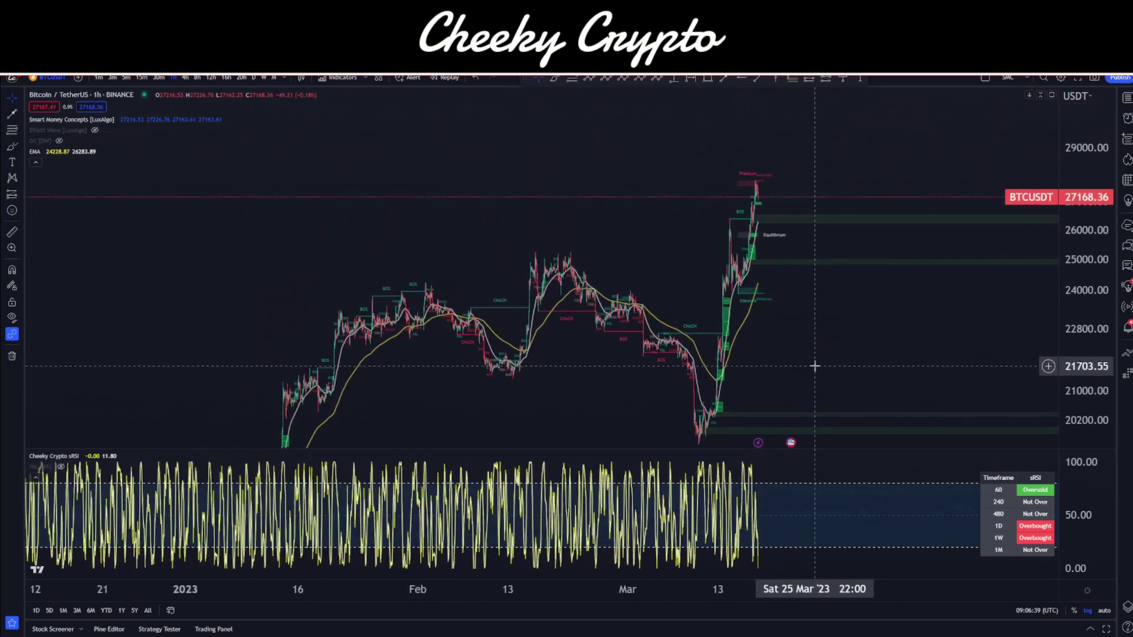
{"action": "scroll", "coordinate": [785, 360], "scroll_direction": "up", "scroll_amount": 8}
{"action": "left_click_drag", "start_coordinate": [380, 341], "coordinate": [962, 301]}
{"action": "scroll", "coordinate": [649, 310], "scroll_direction": "up", "scroll_amount": 3}
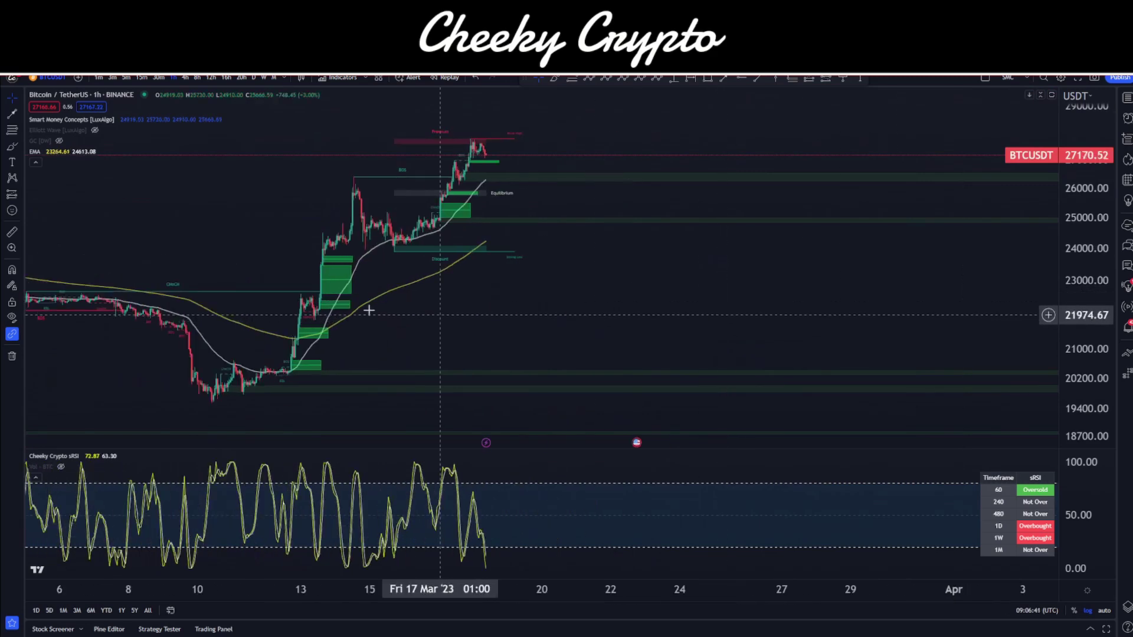
{"action": "scroll", "coordinate": [720, 296], "scroll_direction": "down", "scroll_amount": 3}
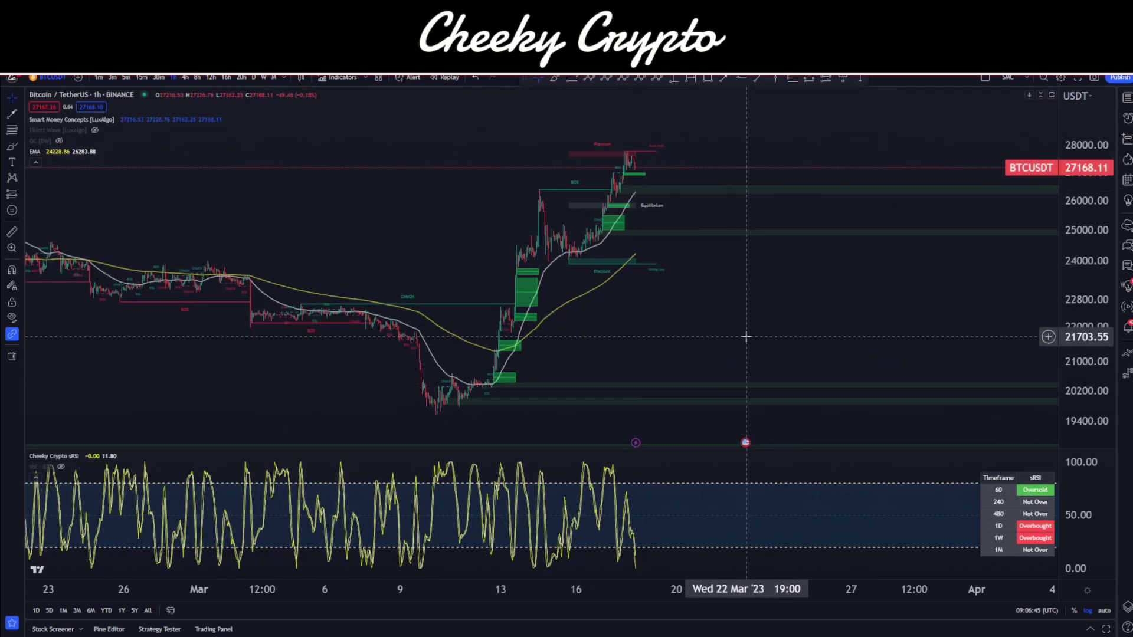
- Mark the Premium zone above the March high and the Discount zone below it with freehand Brush circles
{"action": "left_click", "coordinate": [554, 77]}
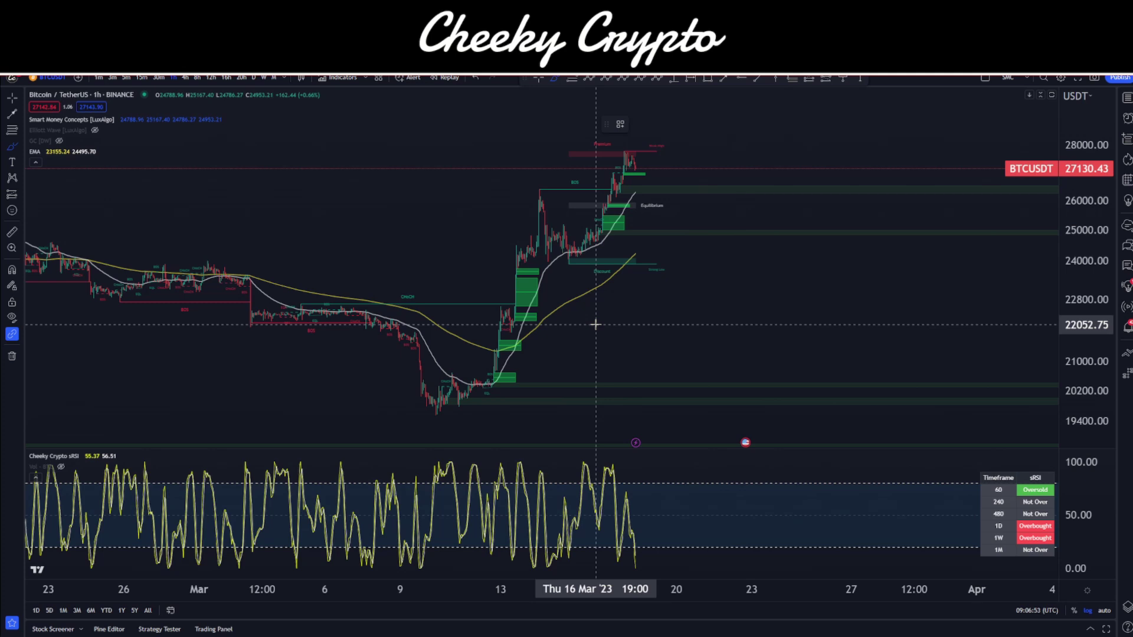
{"action": "left_click_drag", "start_coordinate": [676, 134], "coordinate": [607, 142]}
{"action": "mouse_move", "coordinate": [668, 254]}
{"action": "left_mouse_down"}
{"action": "mouse_move", "coordinate": [621, 266]}
{"action": "mouse_move", "coordinate": [624, 252]}
{"action": "left_mouse_up"}
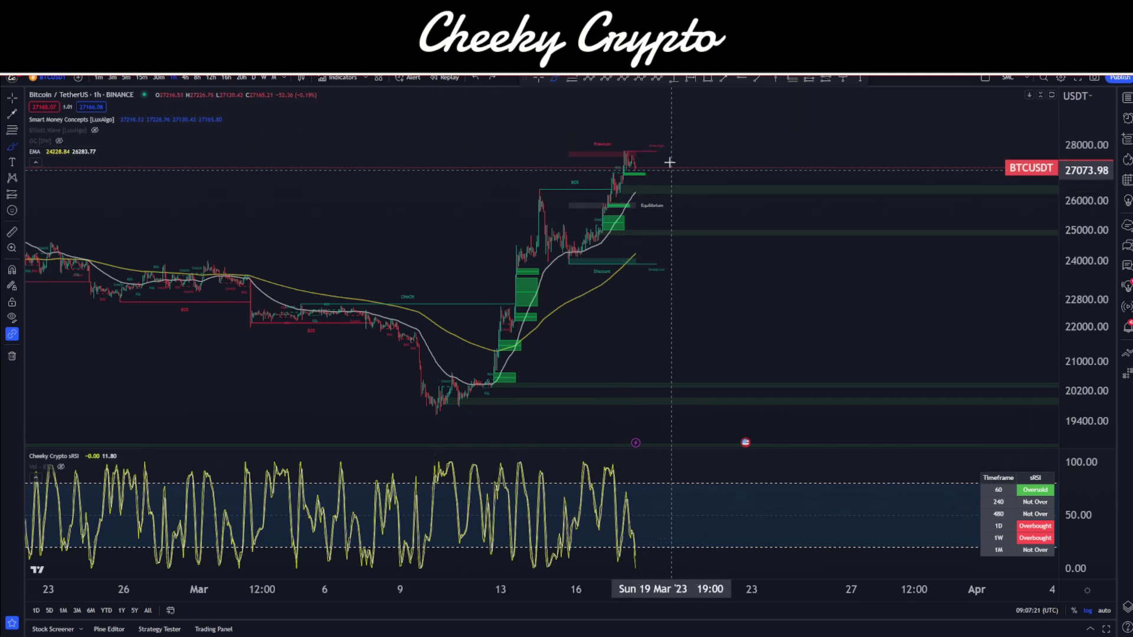
- Sketch a pullback arrow from the March high towards Equilibrium, circle the latest bullish BOS label, and undo each mark
{"action": "left_click_drag", "start_coordinate": [654, 149], "coordinate": [667, 207]}
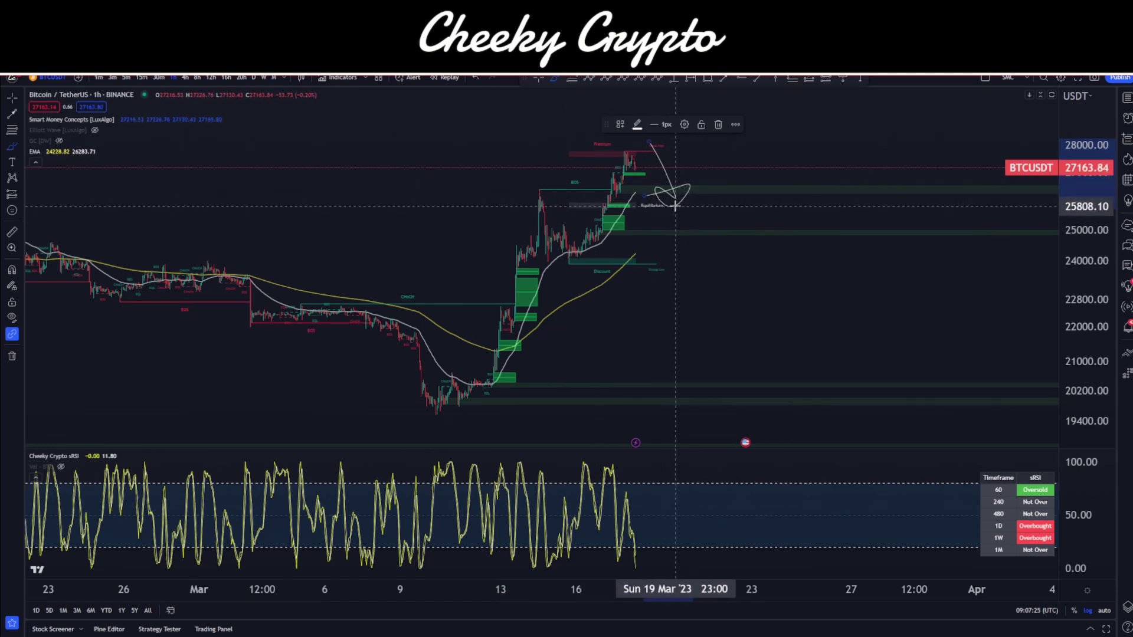
{"action": "key", "text": "ctrl+z"}
{"action": "left_click_drag", "start_coordinate": [582, 177], "coordinate": [544, 180]}
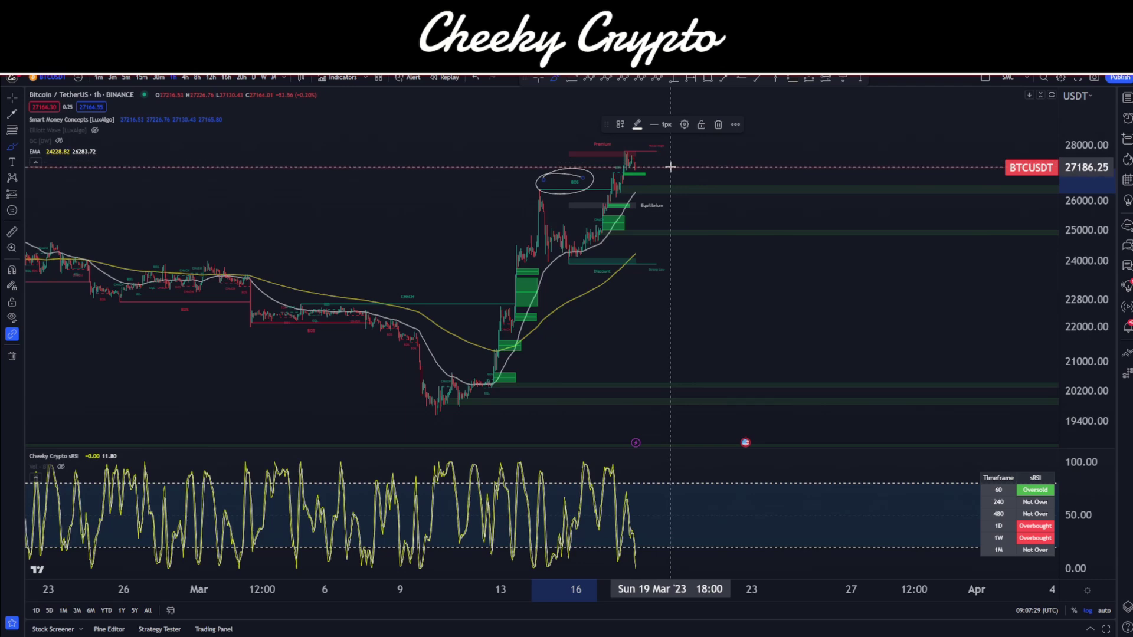
{"action": "key", "text": "ctrl+z"}
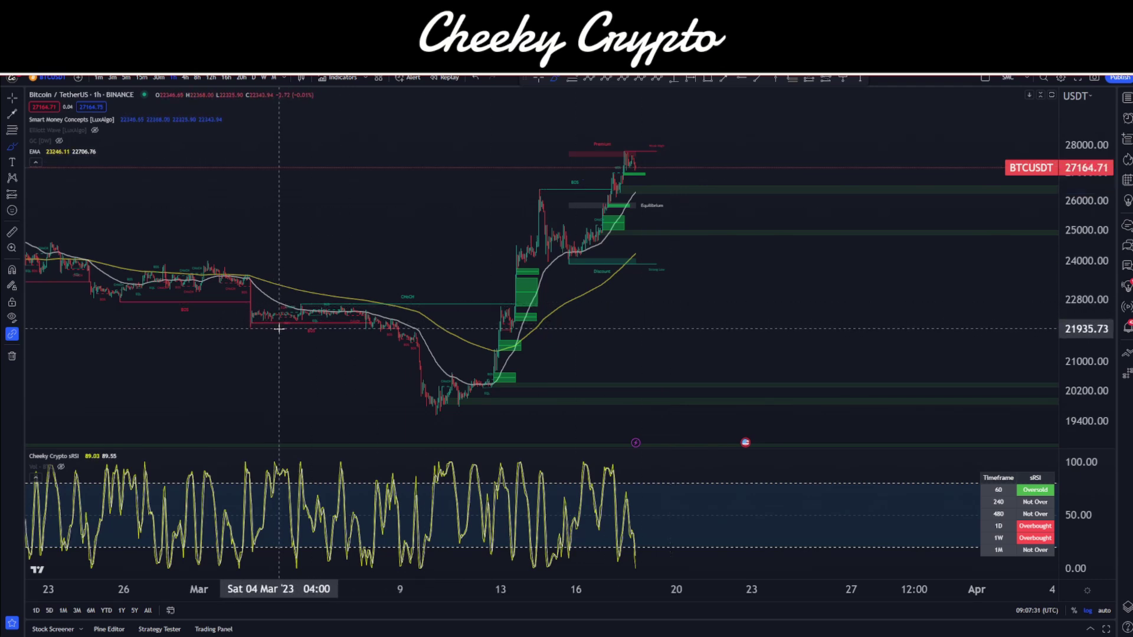
- Circle the bearish CHoCH from late February, the lower high around 1 March, and the bearish BOS that follows
{"action": "scroll", "coordinate": [273, 321], "scroll_direction": "down", "scroll_amount": 2}
{"action": "scroll", "coordinate": [275, 320], "scroll_direction": "down", "scroll_amount": 1}
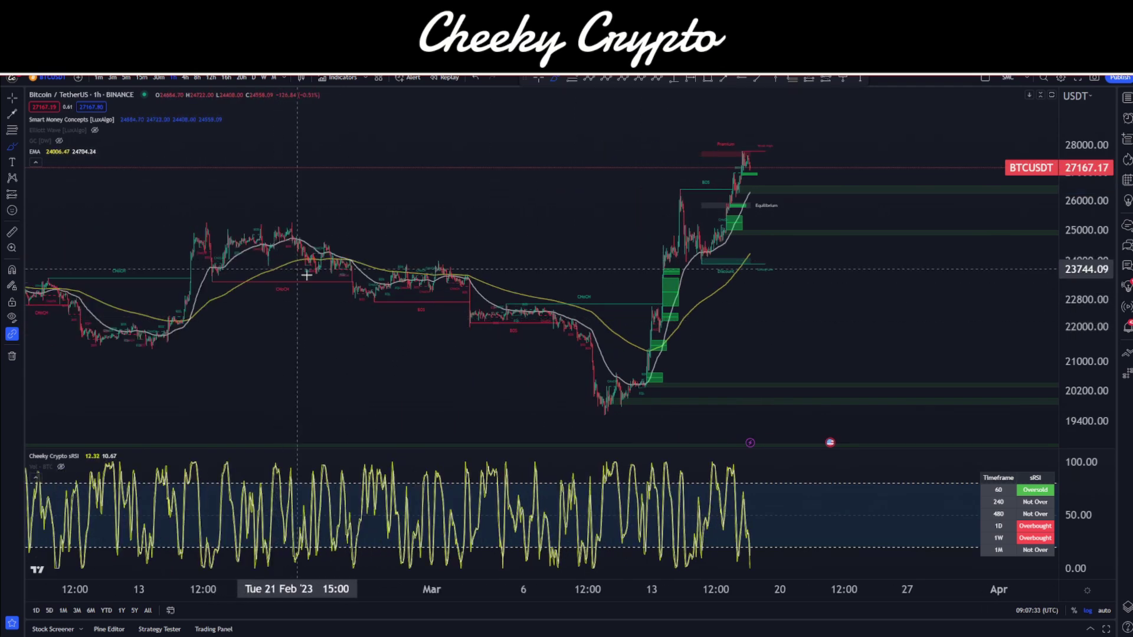
{"action": "mouse_move", "coordinate": [283, 278]}
{"action": "left_mouse_down"}
{"action": "mouse_move", "coordinate": [258, 291]}
{"action": "mouse_move", "coordinate": [307, 278]}
{"action": "mouse_move", "coordinate": [269, 276]}
{"action": "left_mouse_up"}
{"action": "left_click_drag", "start_coordinate": [449, 254], "coordinate": [426, 250]}
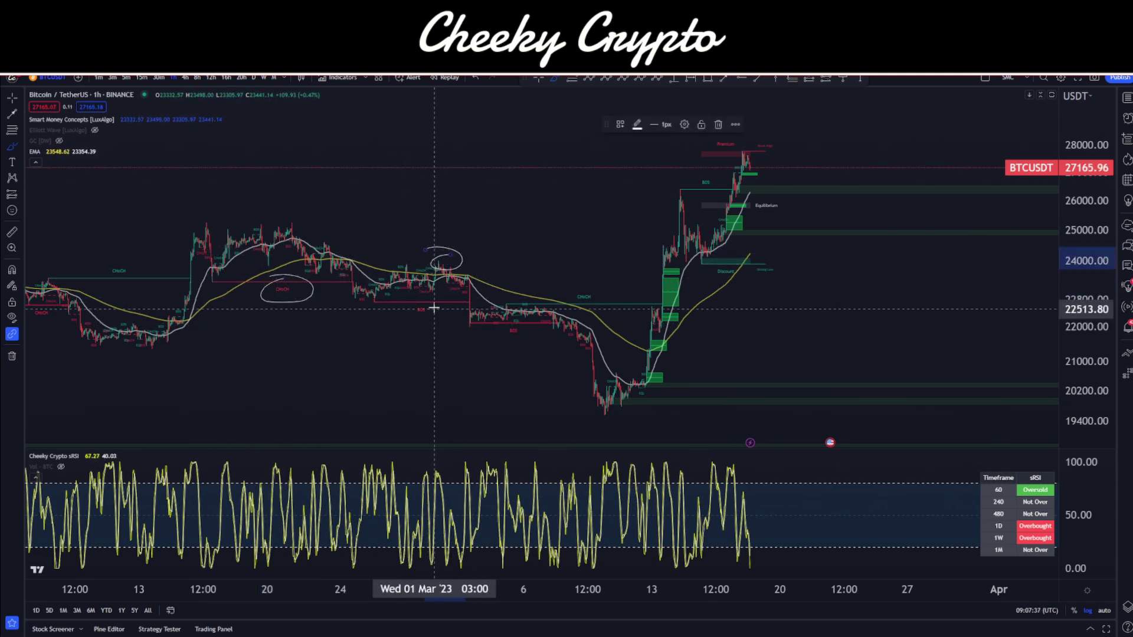
{"action": "mouse_move", "coordinate": [418, 302]}
{"action": "left_mouse_down"}
{"action": "mouse_move", "coordinate": [524, 301]}
{"action": "mouse_move", "coordinate": [483, 316]}
{"action": "left_mouse_up"}
- Circle the successive swing highs and lows of late January and early February with the Brush
{"action": "scroll", "coordinate": [483, 315], "scroll_direction": "down", "scroll_amount": 5}
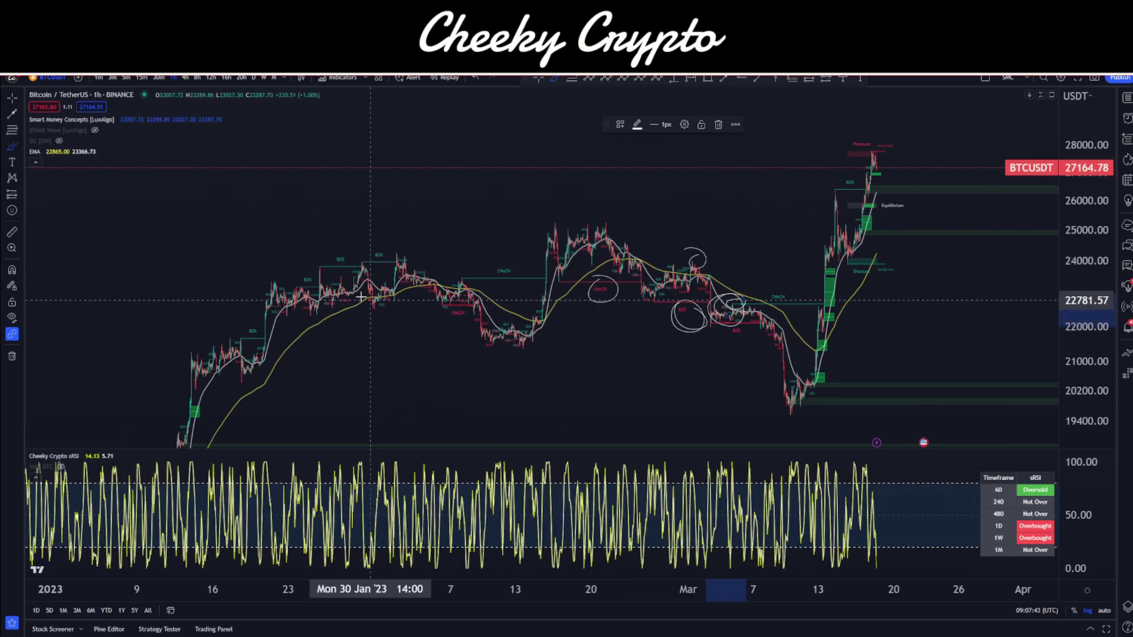
{"action": "left_click_drag", "start_coordinate": [364, 264], "coordinate": [352, 272]}
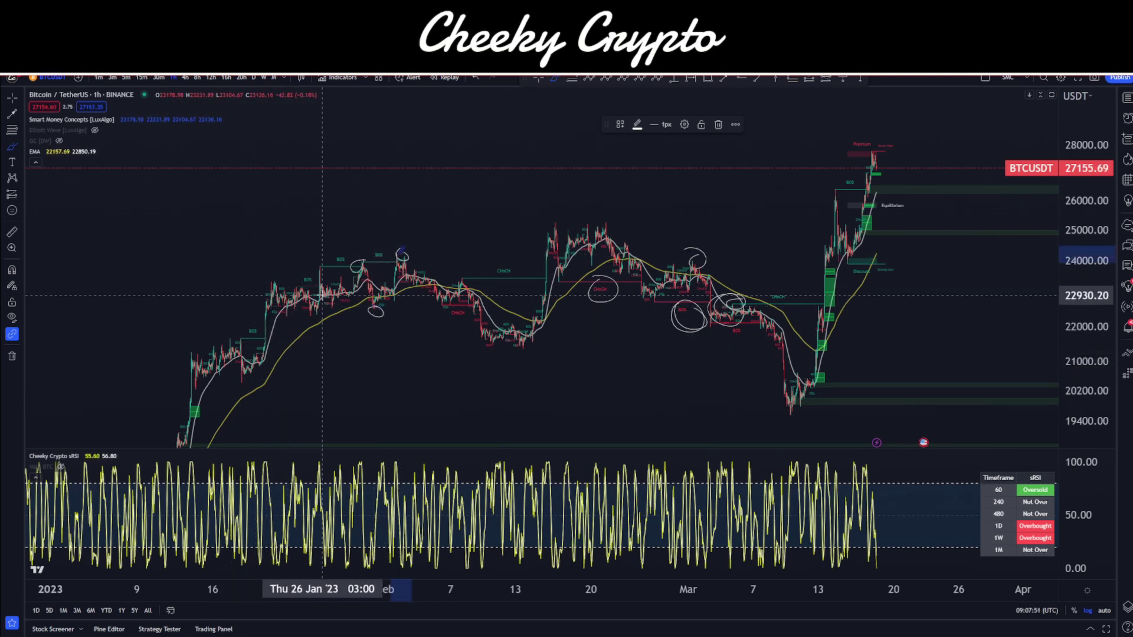
{"action": "mouse_move", "coordinate": [322, 282]}
{"action": "left_mouse_down"}
{"action": "mouse_move", "coordinate": [313, 278]}
{"action": "mouse_move", "coordinate": [324, 288]}
{"action": "left_mouse_up"}
{"action": "left_click_drag", "start_coordinate": [335, 303], "coordinate": [339, 303]}
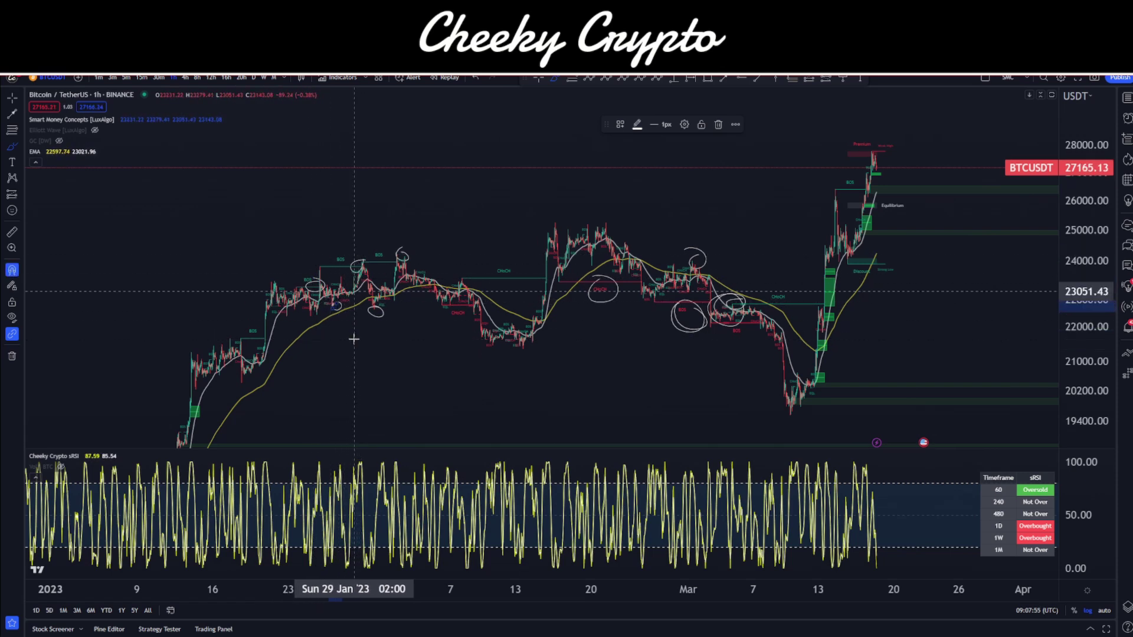
- Undo all the Brush circles around the January to March swings and structure labels
{"action": "key", "text": "ctrl+z"}
{"action": "key", "text": "ctrl+z"}
{"action": "key", "text": "ctrl+z"}
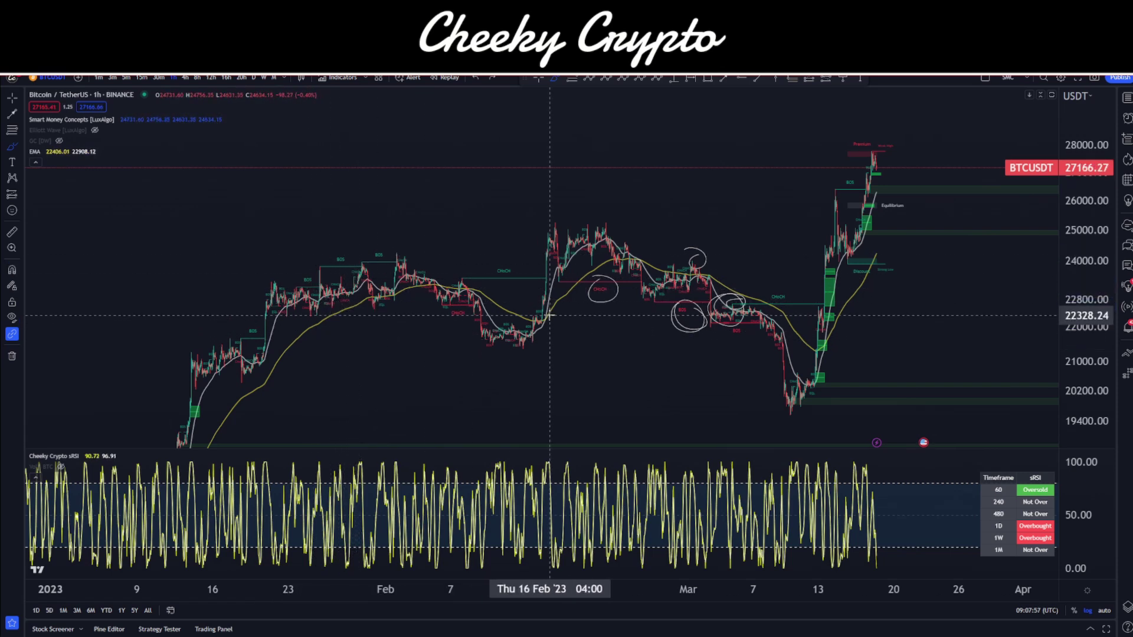
{"action": "key", "text": "ctrl+z"}
{"action": "key", "text": "ctrl+z"}
{"action": "key", "text": "ctrl+z"}
- Sketch a pullback arrow from the current price into the demand zone just above 26000, and undo it
{"action": "scroll", "coordinate": [763, 273], "scroll_direction": "up", "scroll_amount": 8}
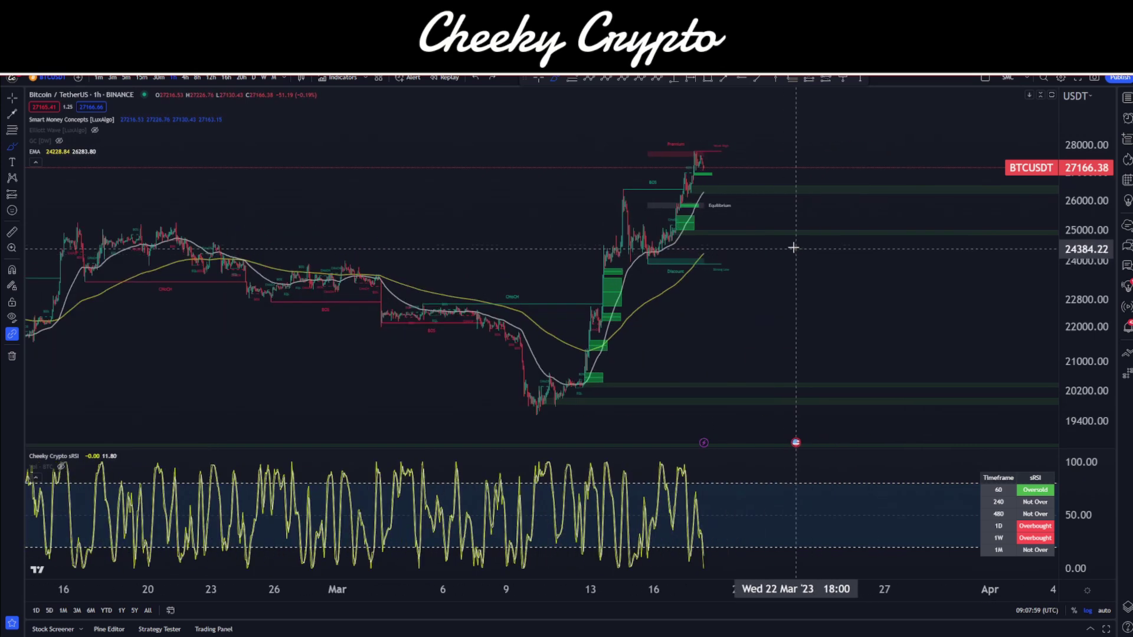
{"action": "left_click_drag", "start_coordinate": [432, 157], "coordinate": [448, 194]}
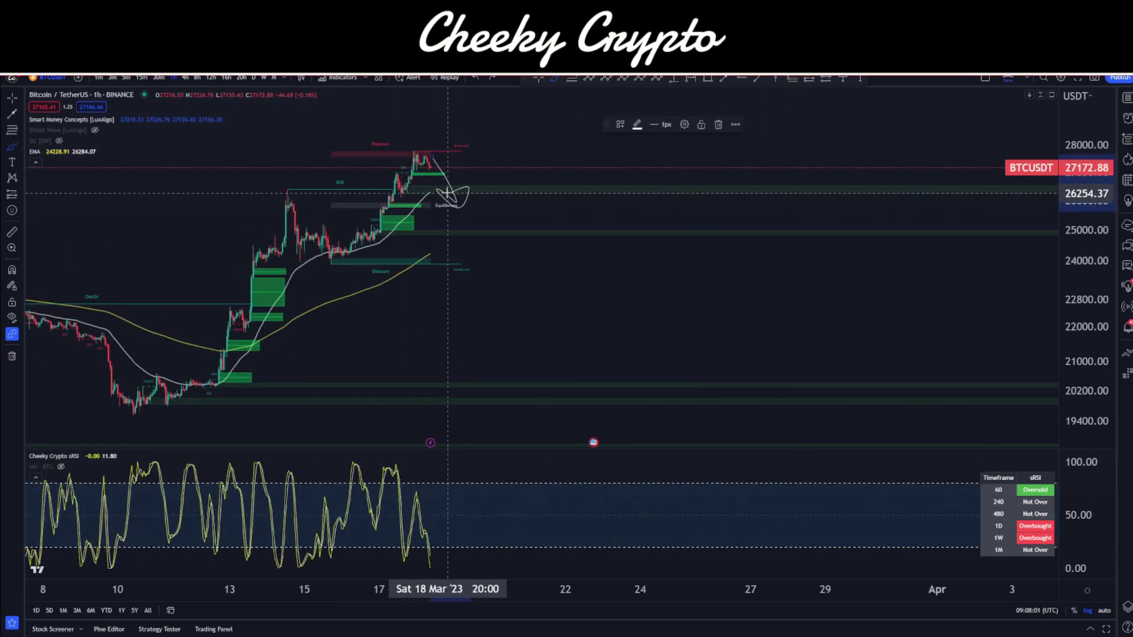
{"action": "key", "text": "ctrl+z"}
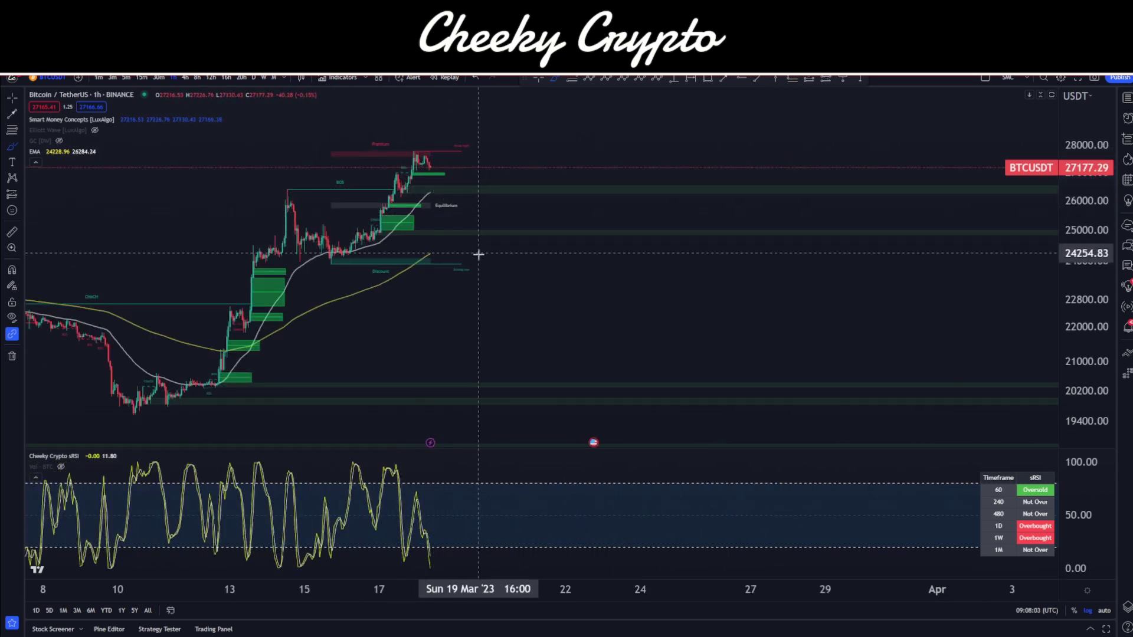
- Switch to the hourly Elliott wave chart and examine the wave counts from late February through the mid-March rally
{"action": "scroll", "coordinate": [475, 253], "scroll_direction": "down", "scroll_amount": 4}
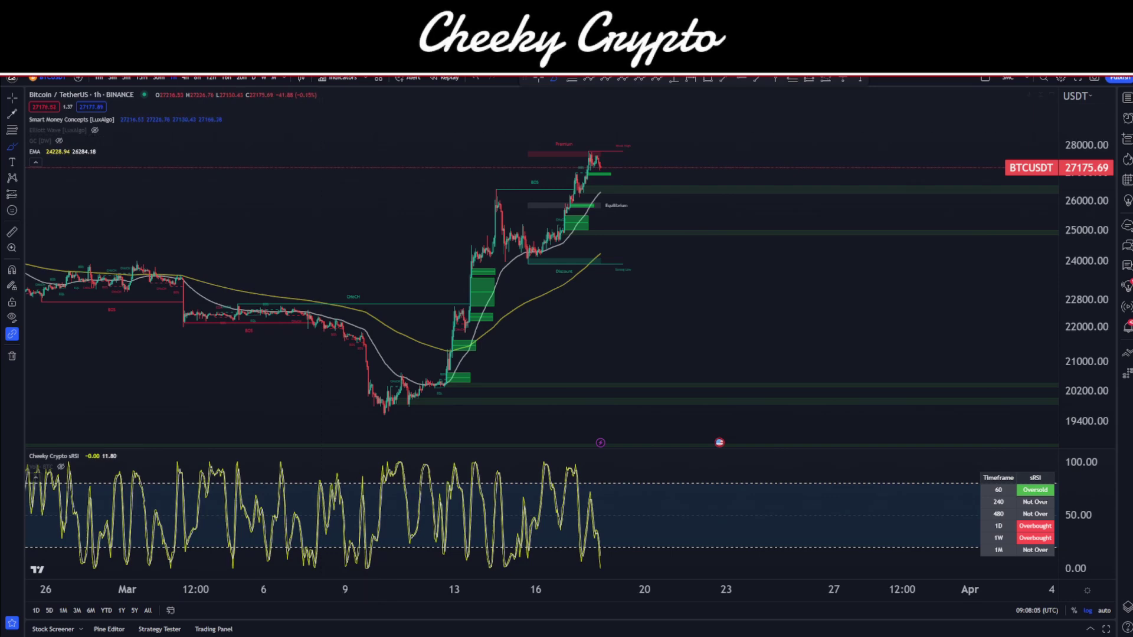
{"action": "left_click", "coordinate": [265, 12]}
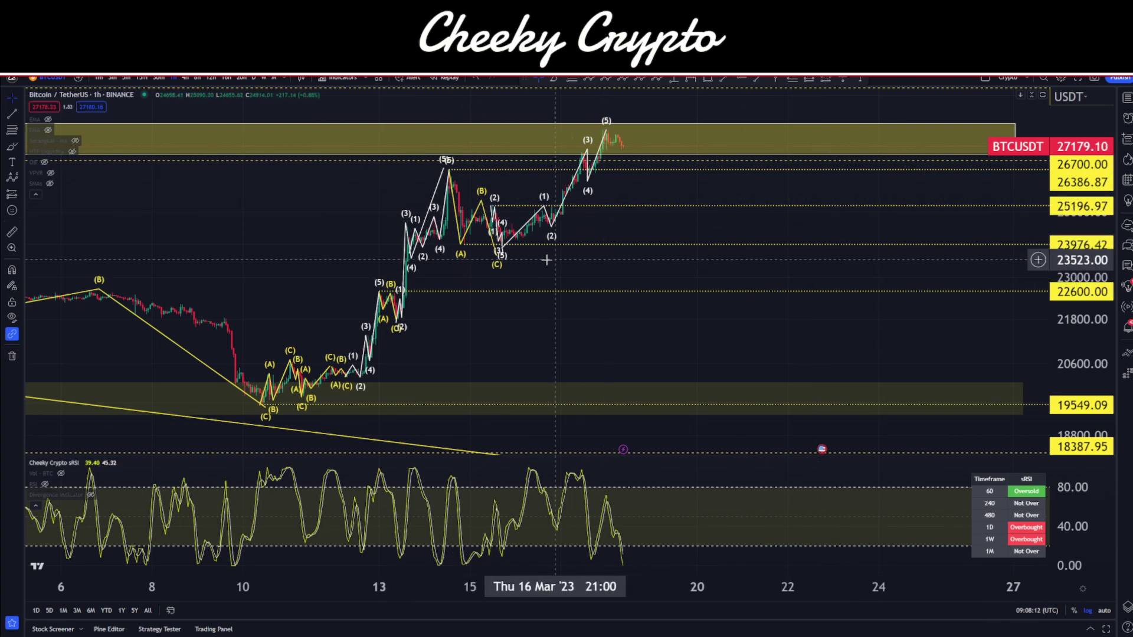
{"action": "scroll", "coordinate": [283, 389], "scroll_direction": "down", "scroll_amount": 5}
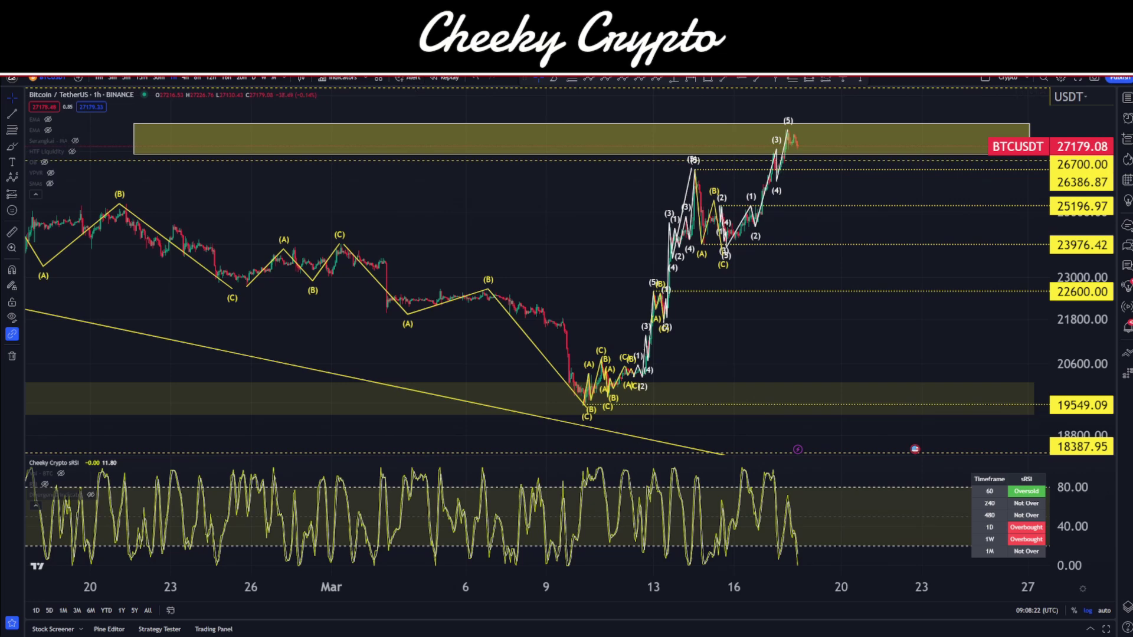
- Return to the hourly Smart Money Concepts chart and examine the March rally with its demand zones, equilibrium and EMAs
{"action": "key", "text": "ctrl+Tab"}
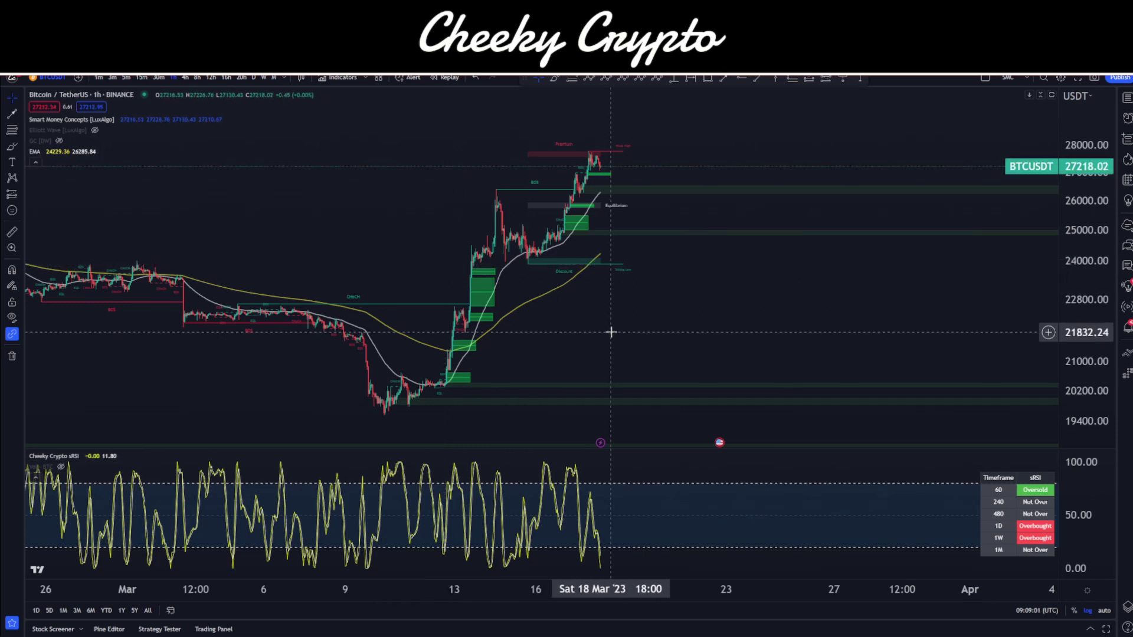
{"action": "left_click_drag", "start_coordinate": [613, 331], "coordinate": [678, 324]}
{"action": "scroll", "coordinate": [927, 323], "scroll_direction": "up", "scroll_amount": 5}
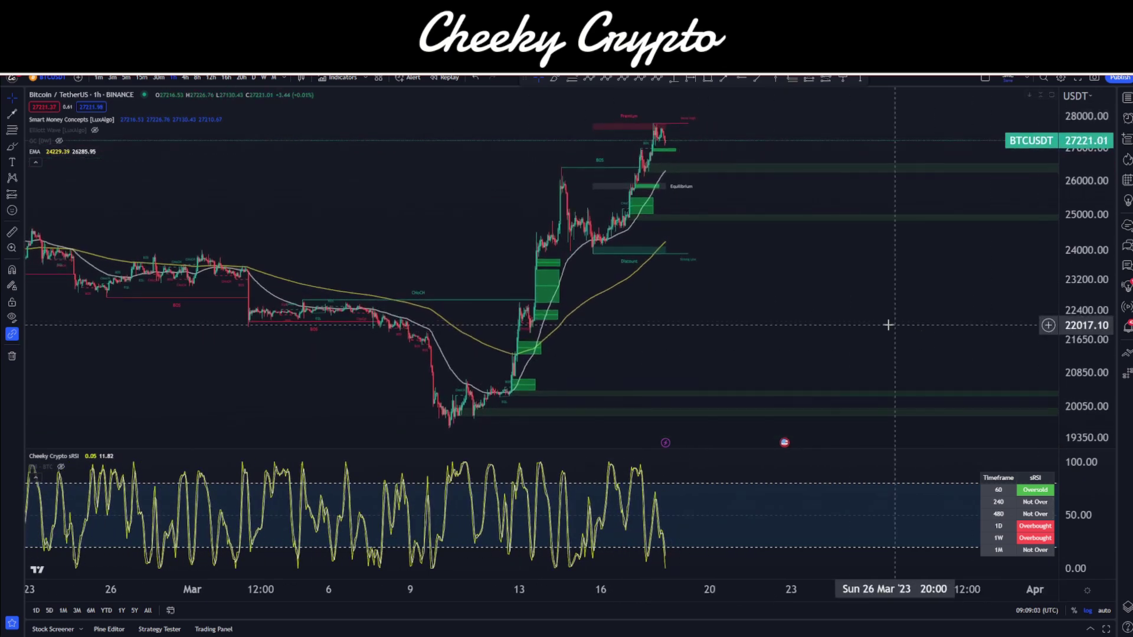
{"action": "scroll", "coordinate": [876, 331], "scroll_direction": "left", "scroll_amount": 6}
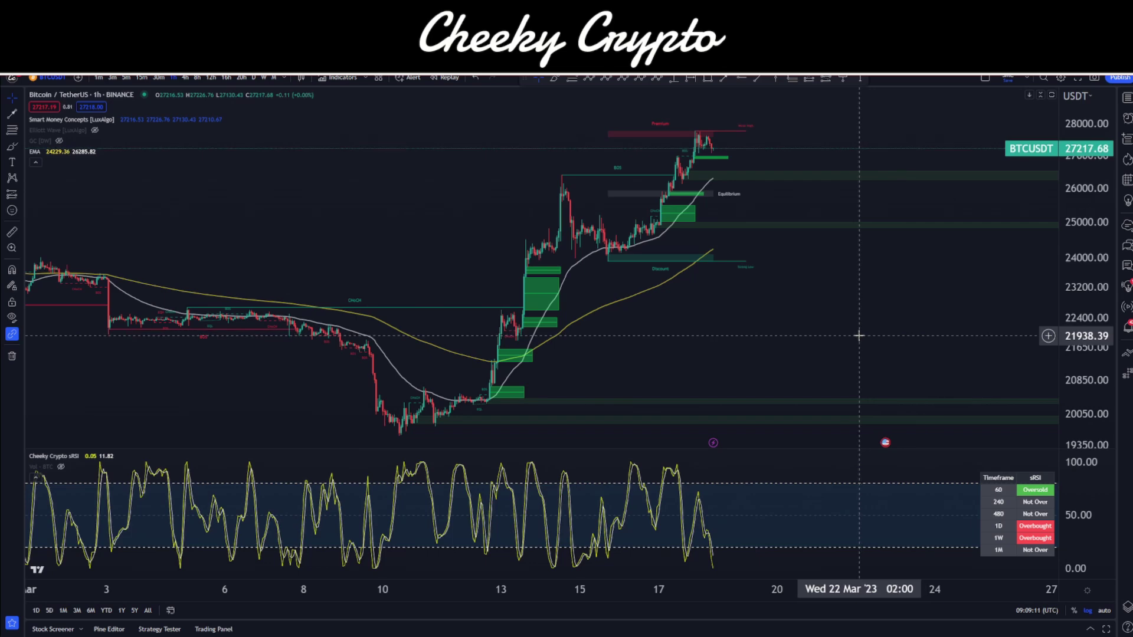
{"action": "scroll", "coordinate": [865, 334], "scroll_direction": "up", "scroll_amount": 4}
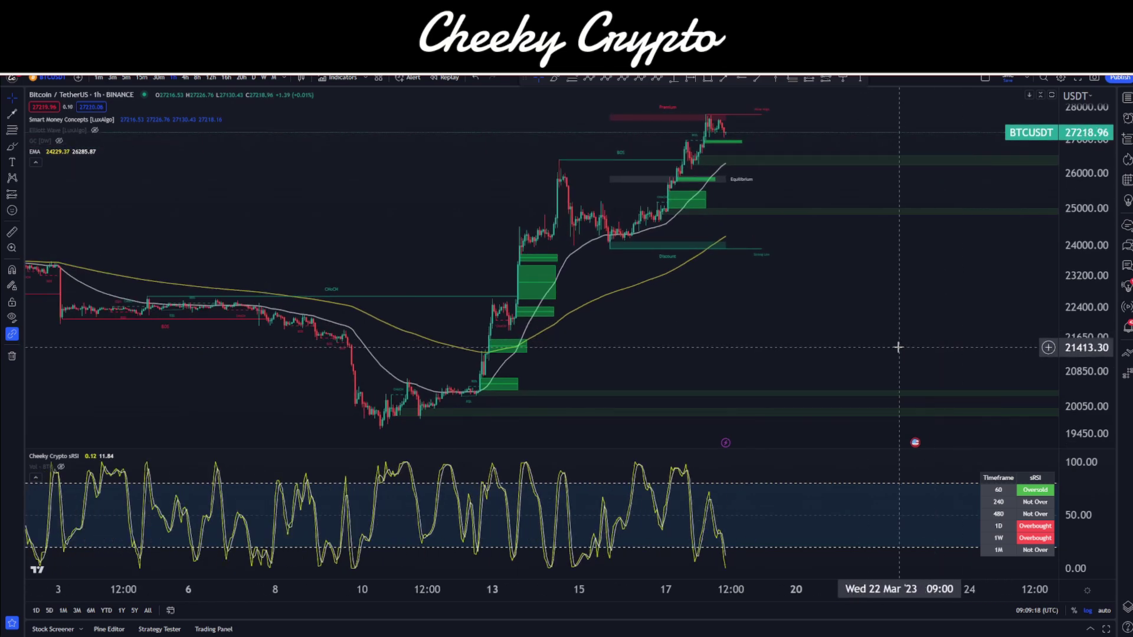